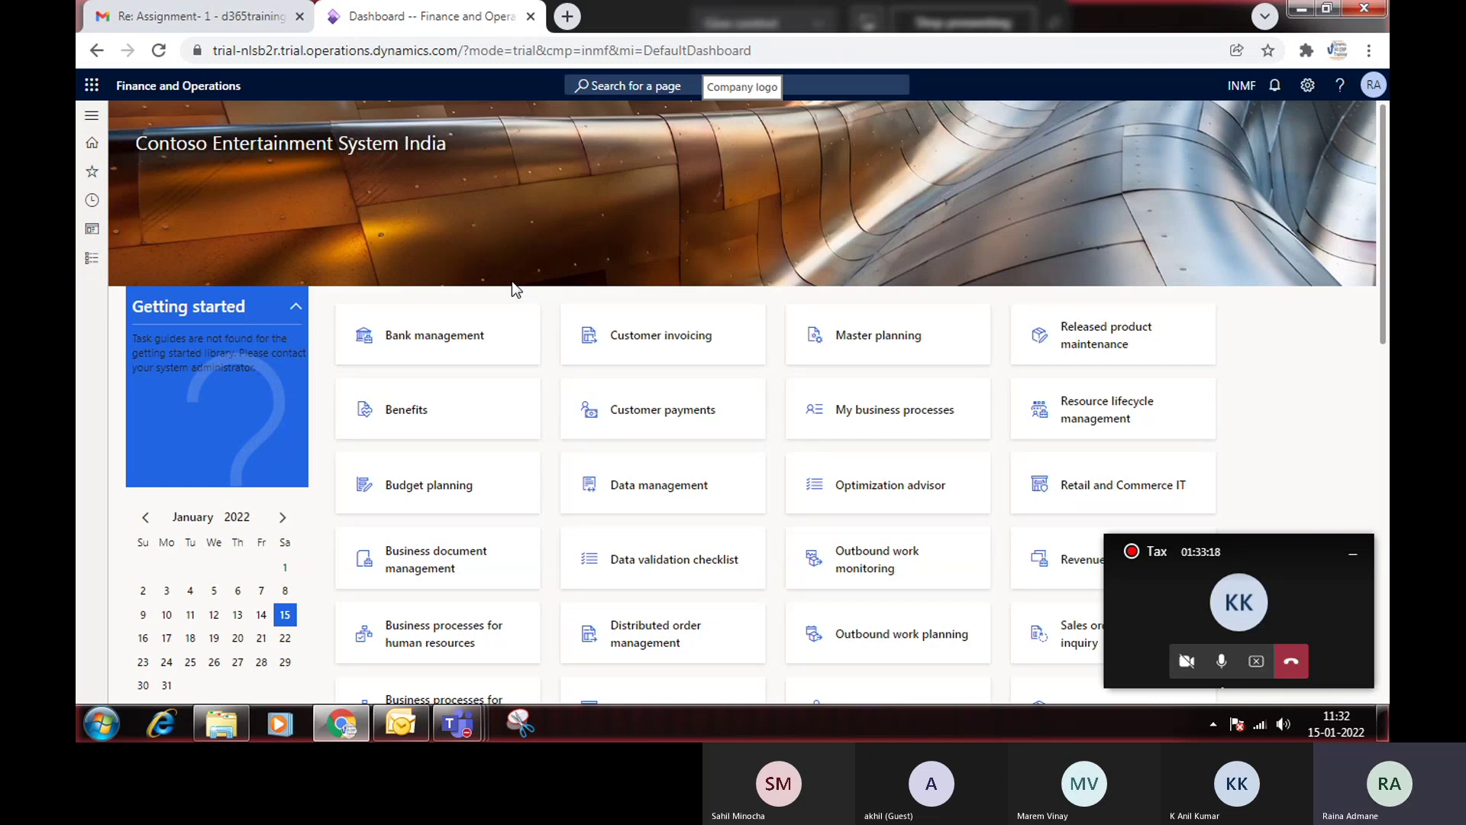
- Hide the Teams call window and go to General ledger > Chart of accounts > Dimensions > Financial dimensions
left_click(1353, 554)
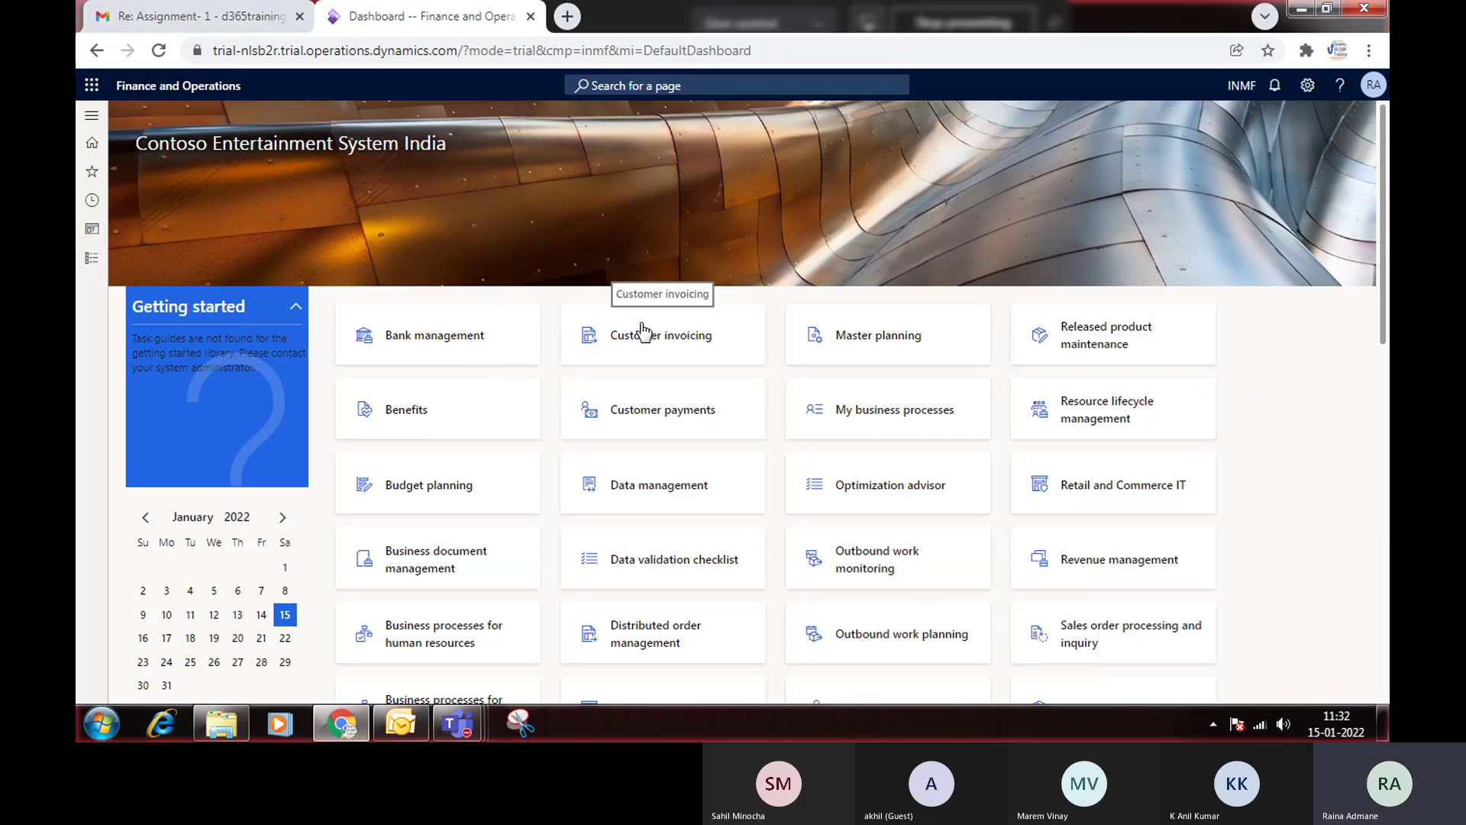
left_click(93, 260)
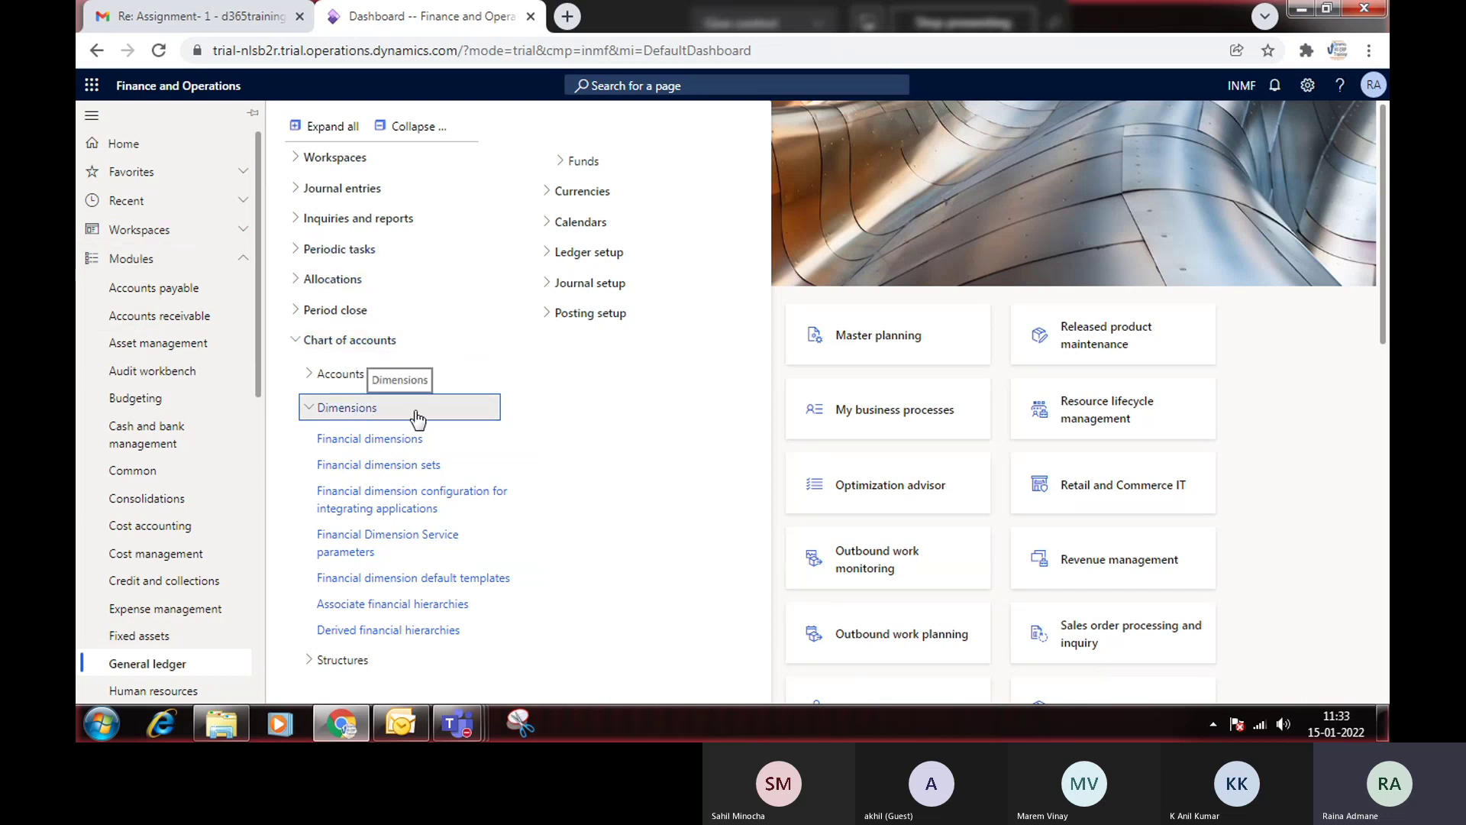
left_click(368, 440)
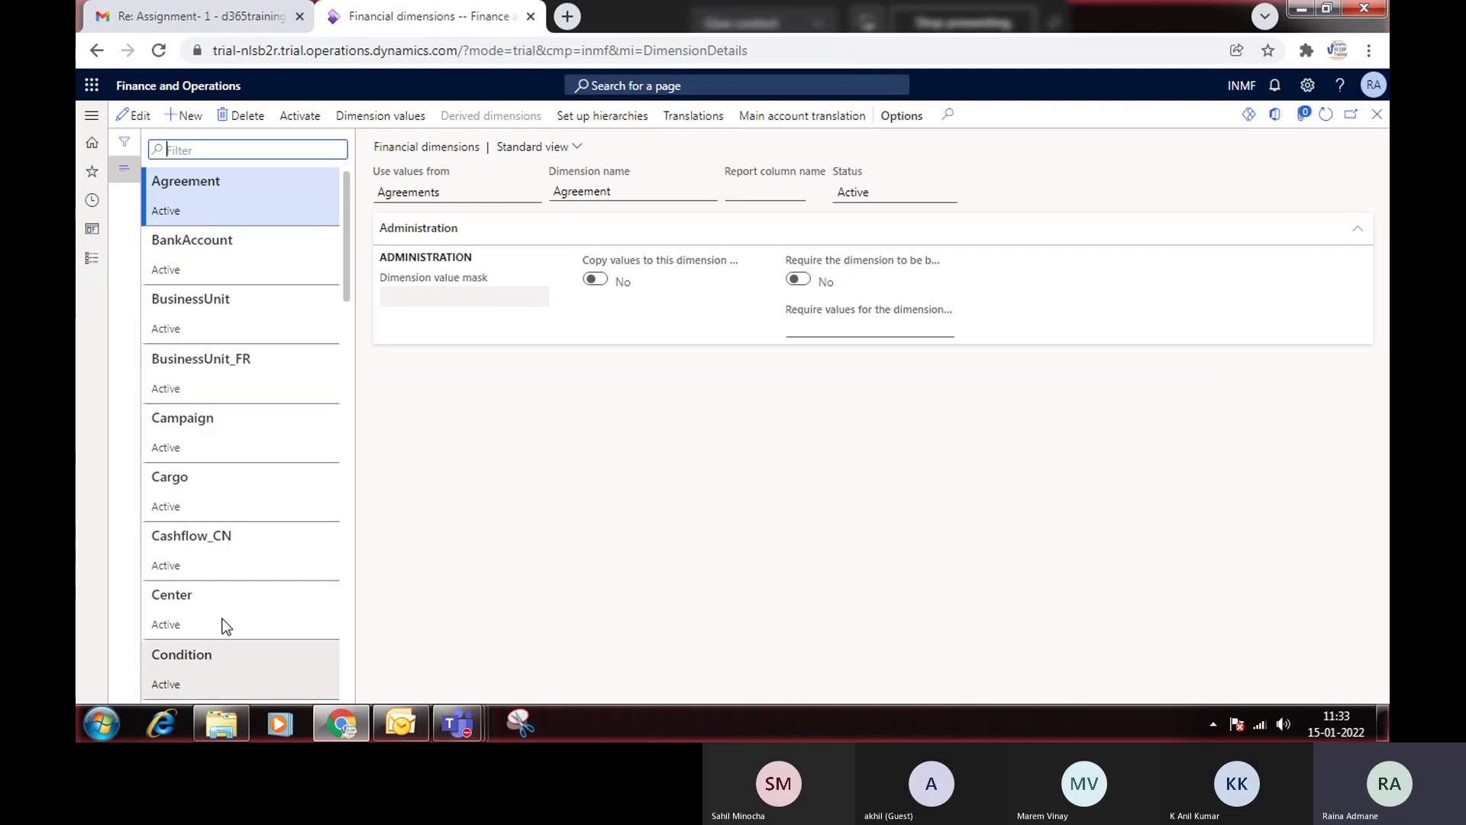
left_click(196, 245)
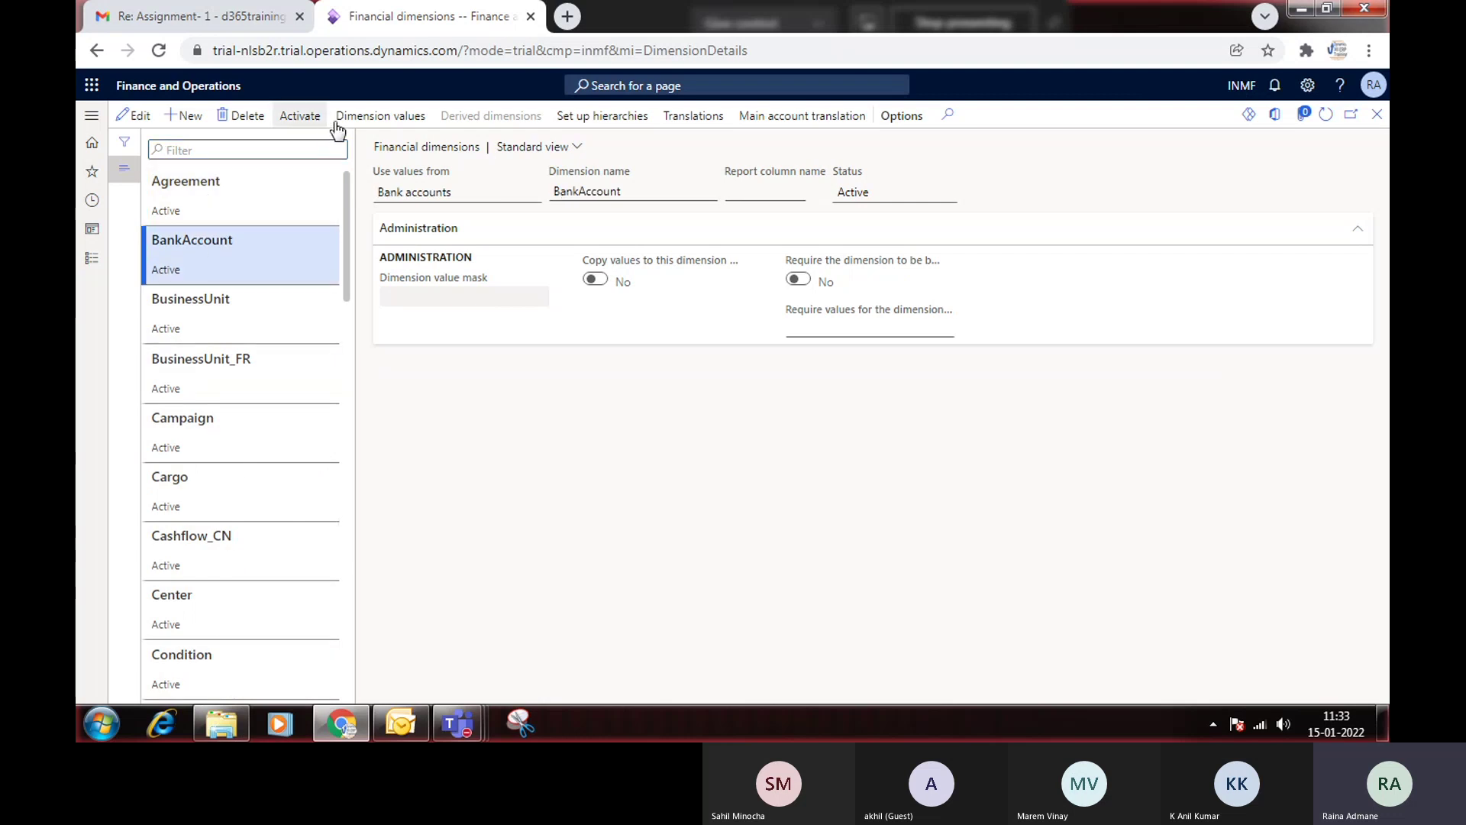
left_click(397, 121)
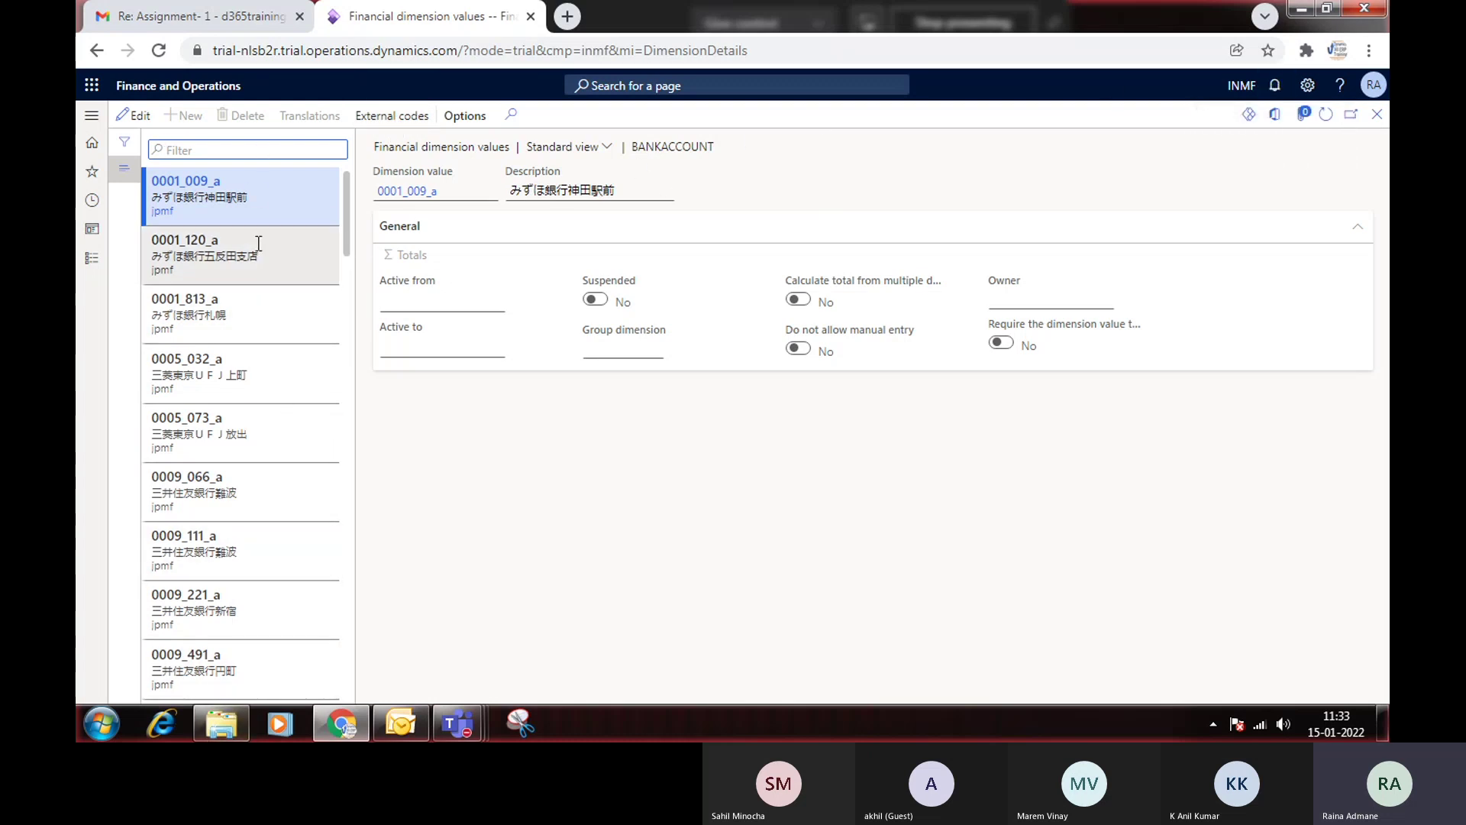
mouse_move(259, 243)
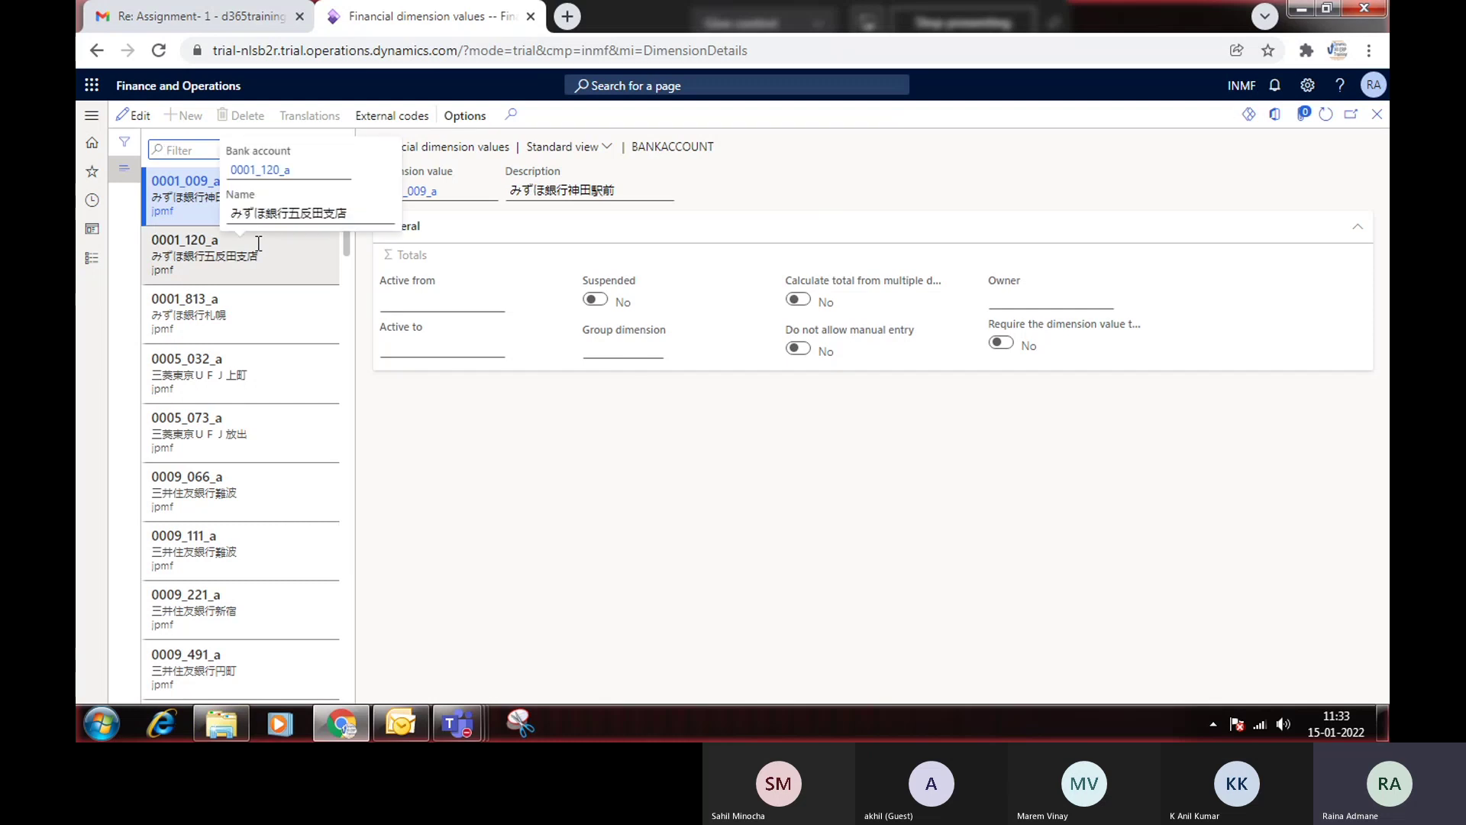
left_click(1377, 114)
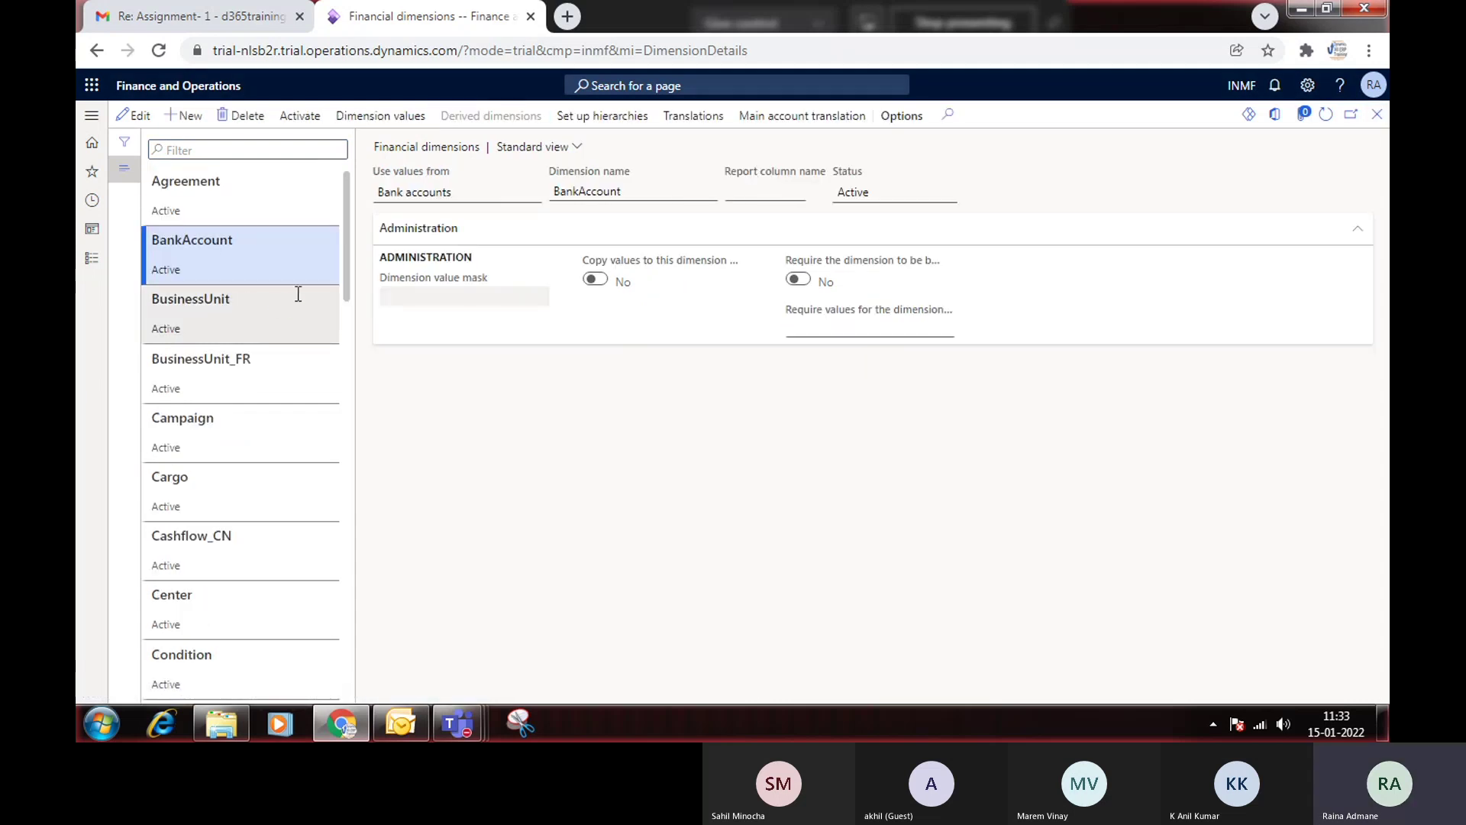
left_click(190, 118)
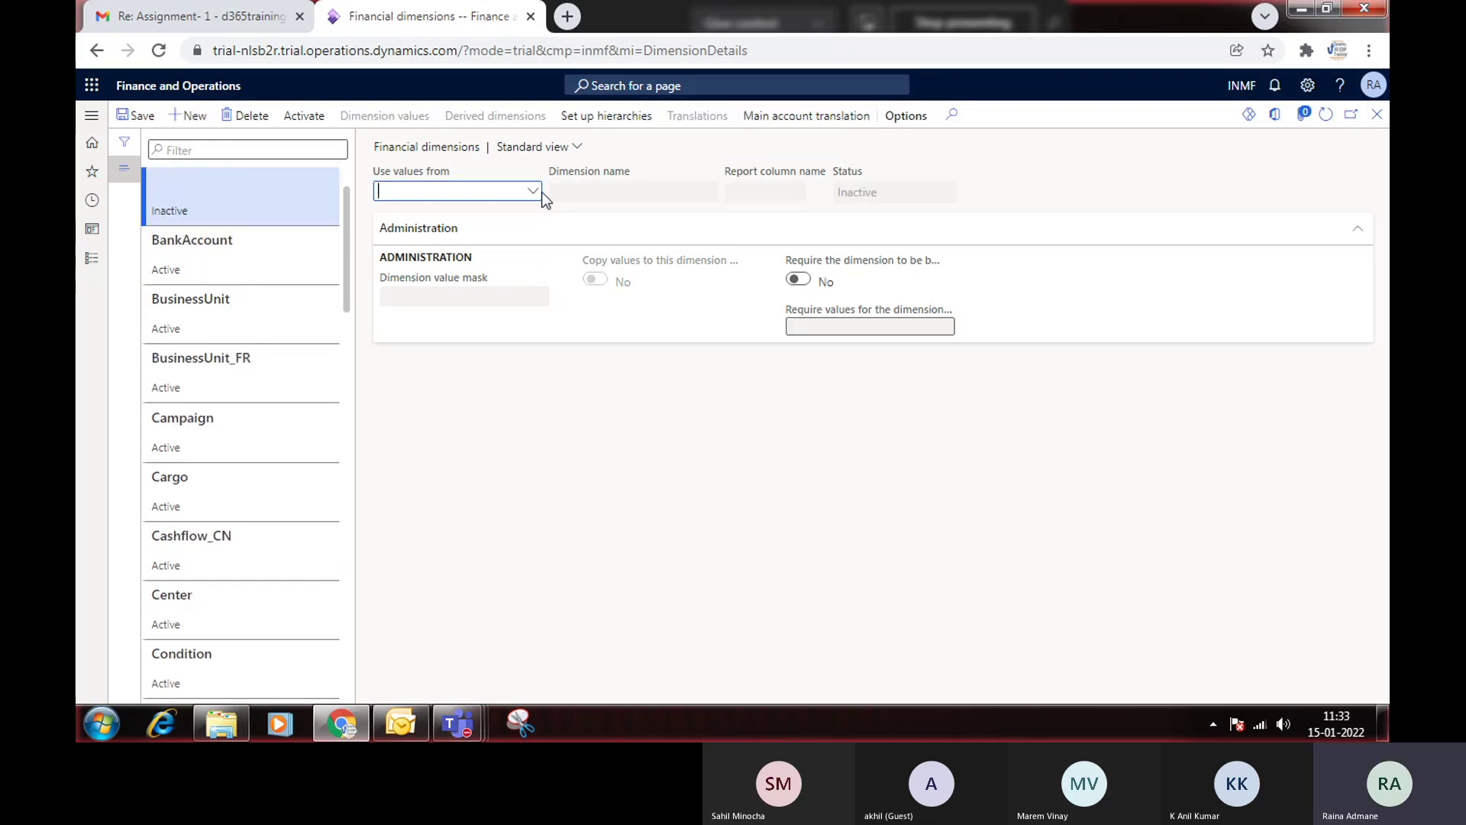
- On the new dimension record, enter 'Locatinon' in the value source field
mouse_move(475, 195)
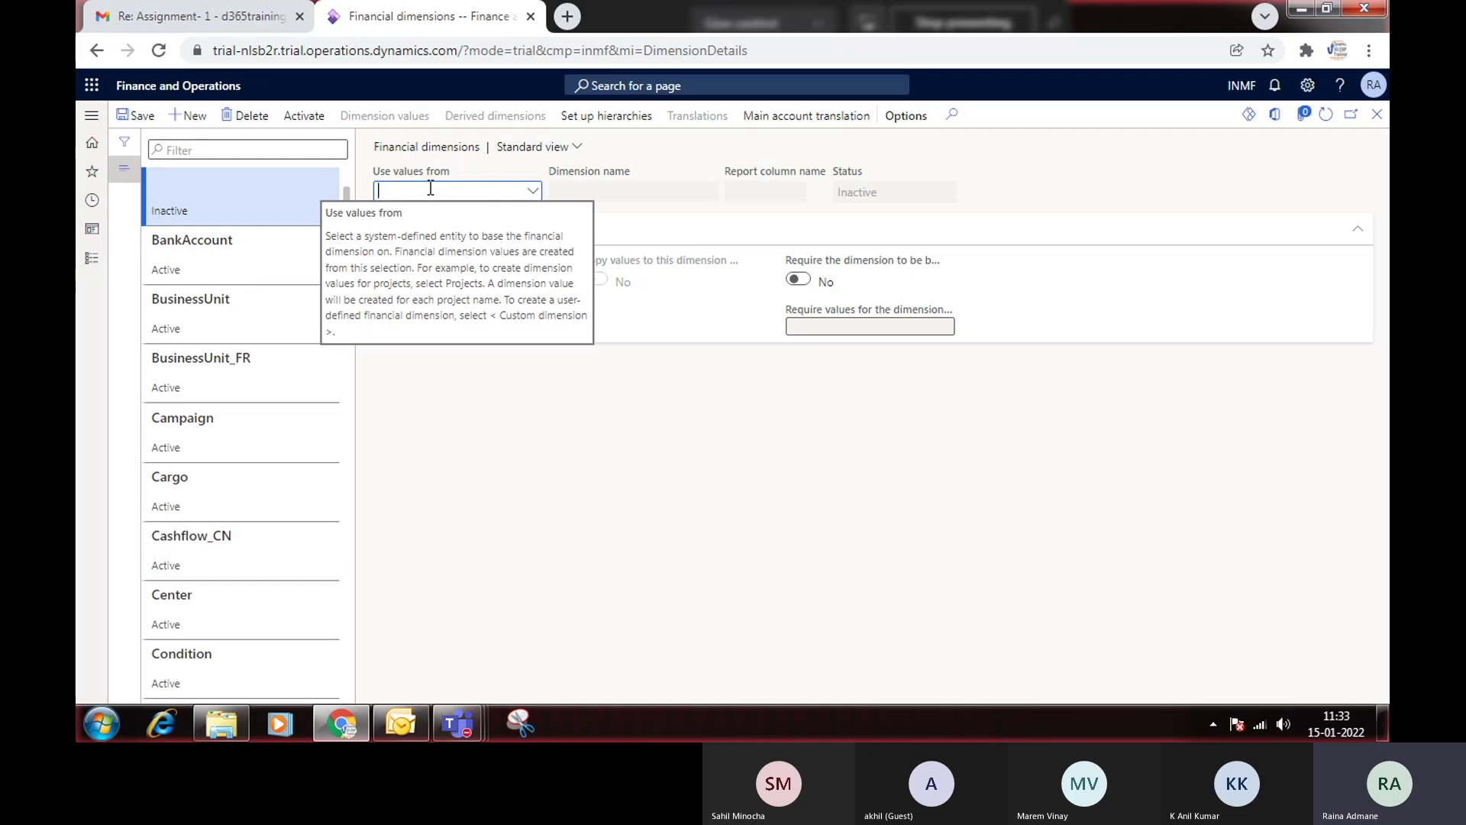
left_click(431, 188)
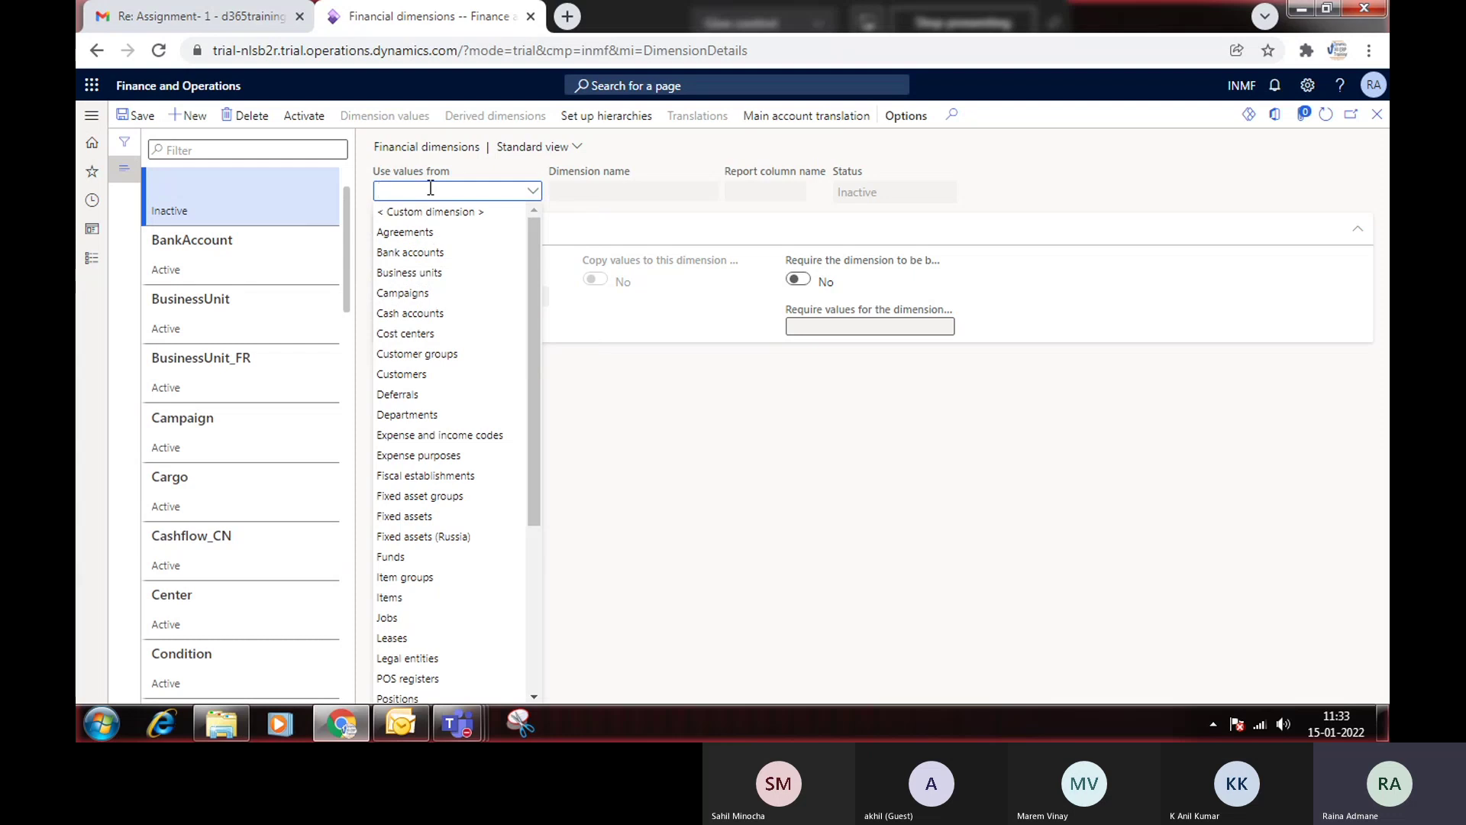
type("le")
key("BackSpace")
key("BackSpace")
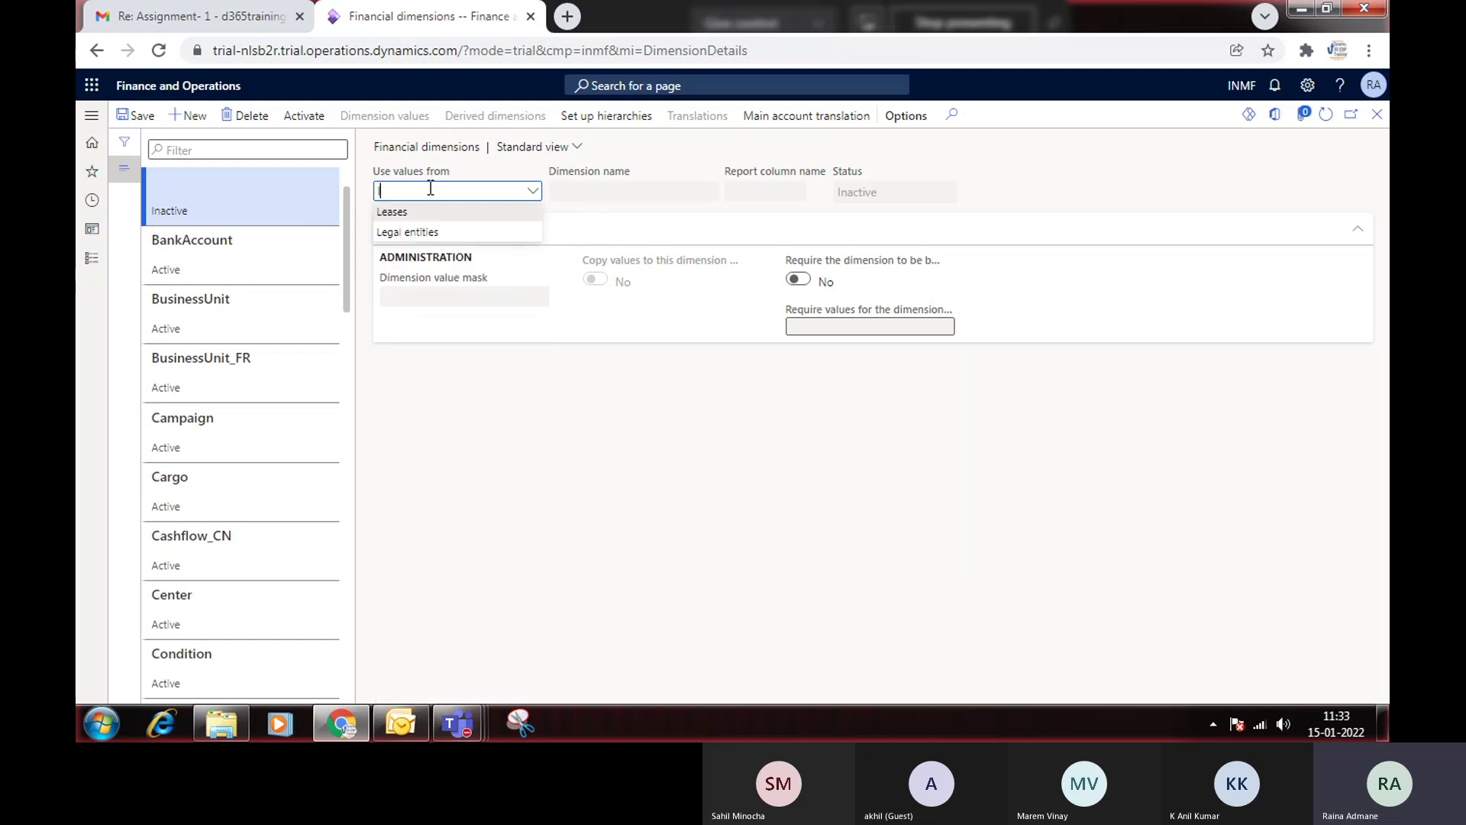
type("Locatin")
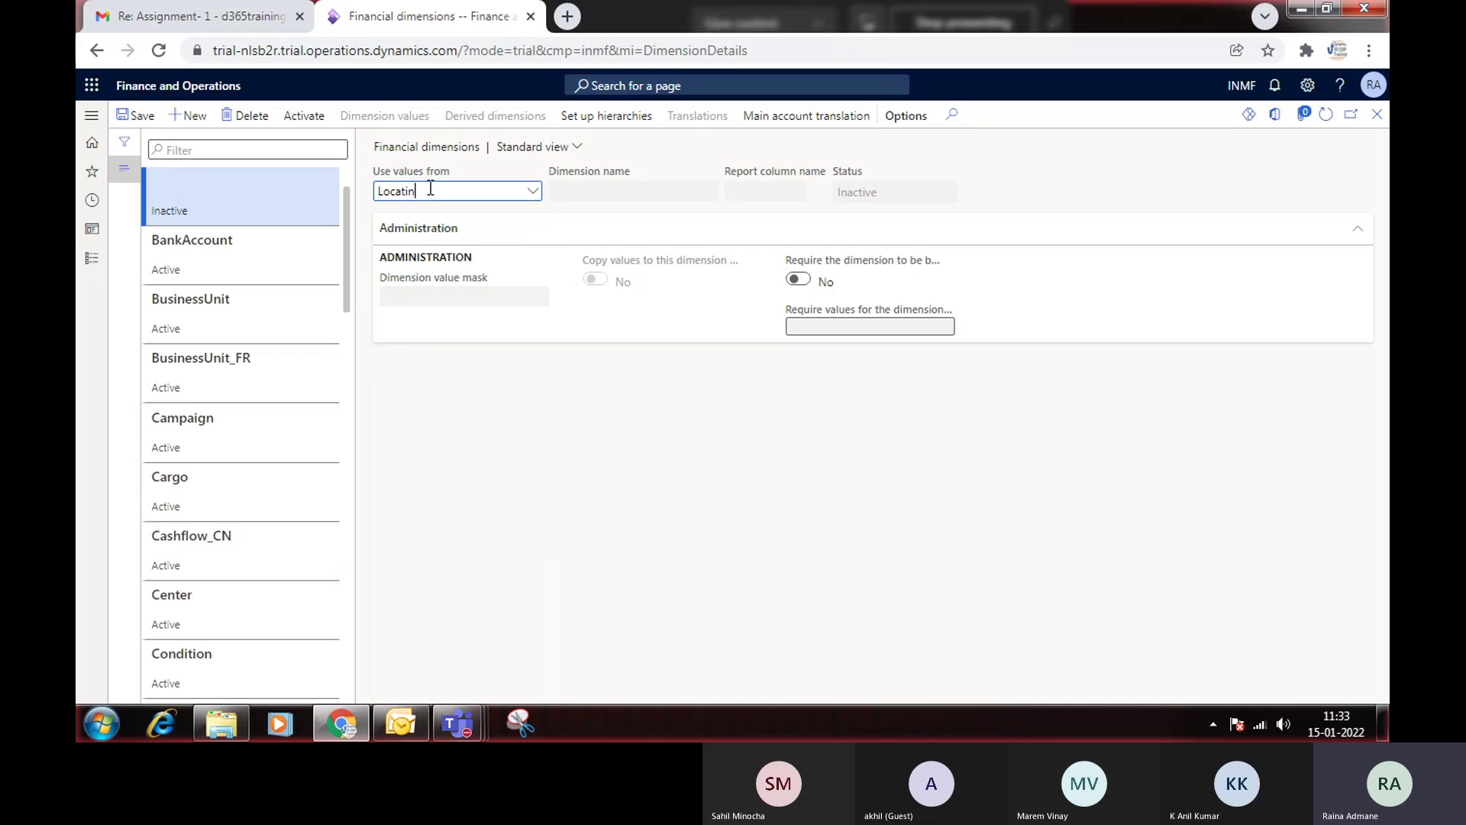
key("BackSpace")
type("on")
key("Tab")
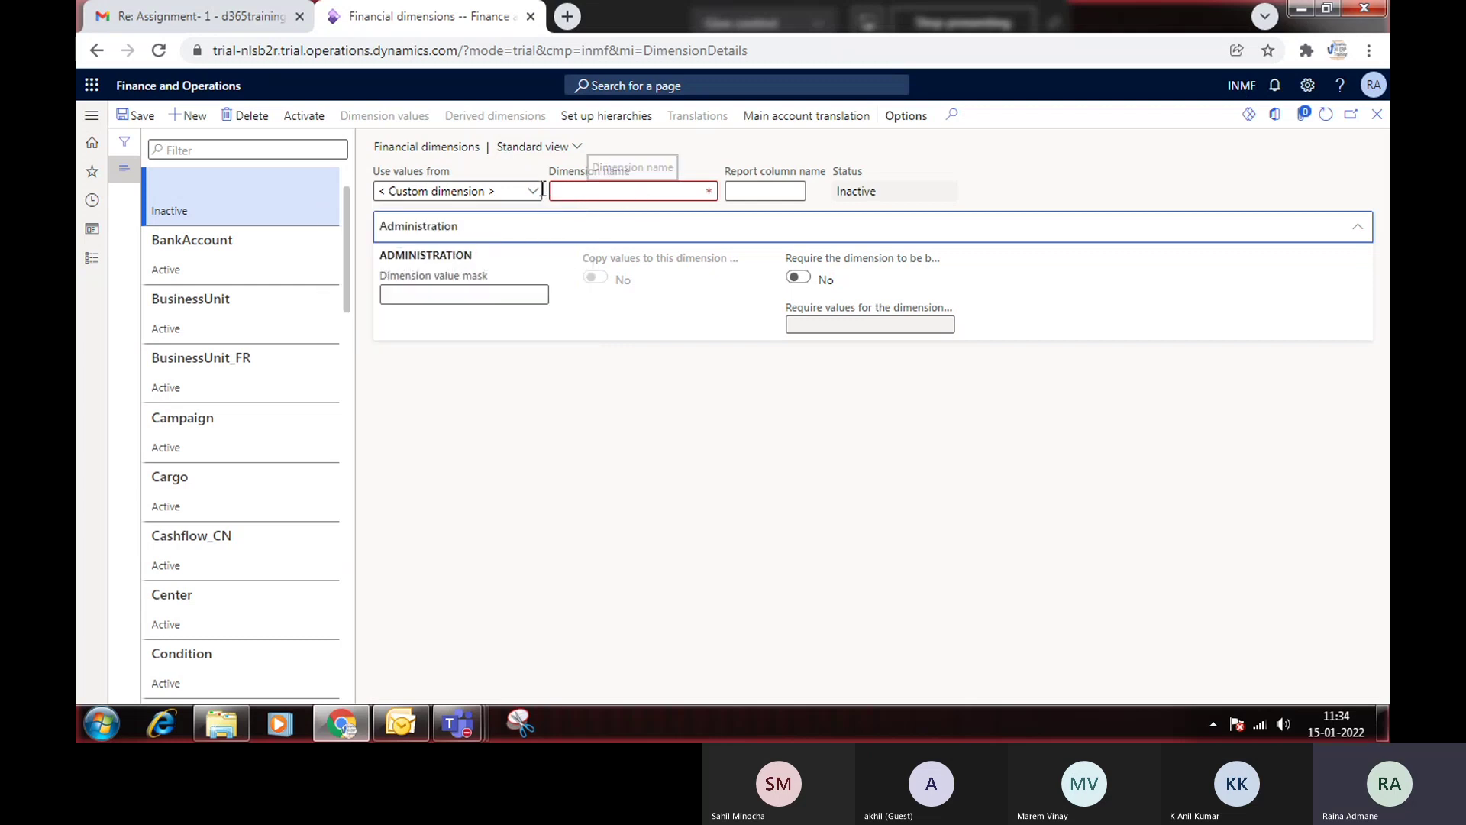
- Set Use values from to < Custom dimension >
left_click(534, 195)
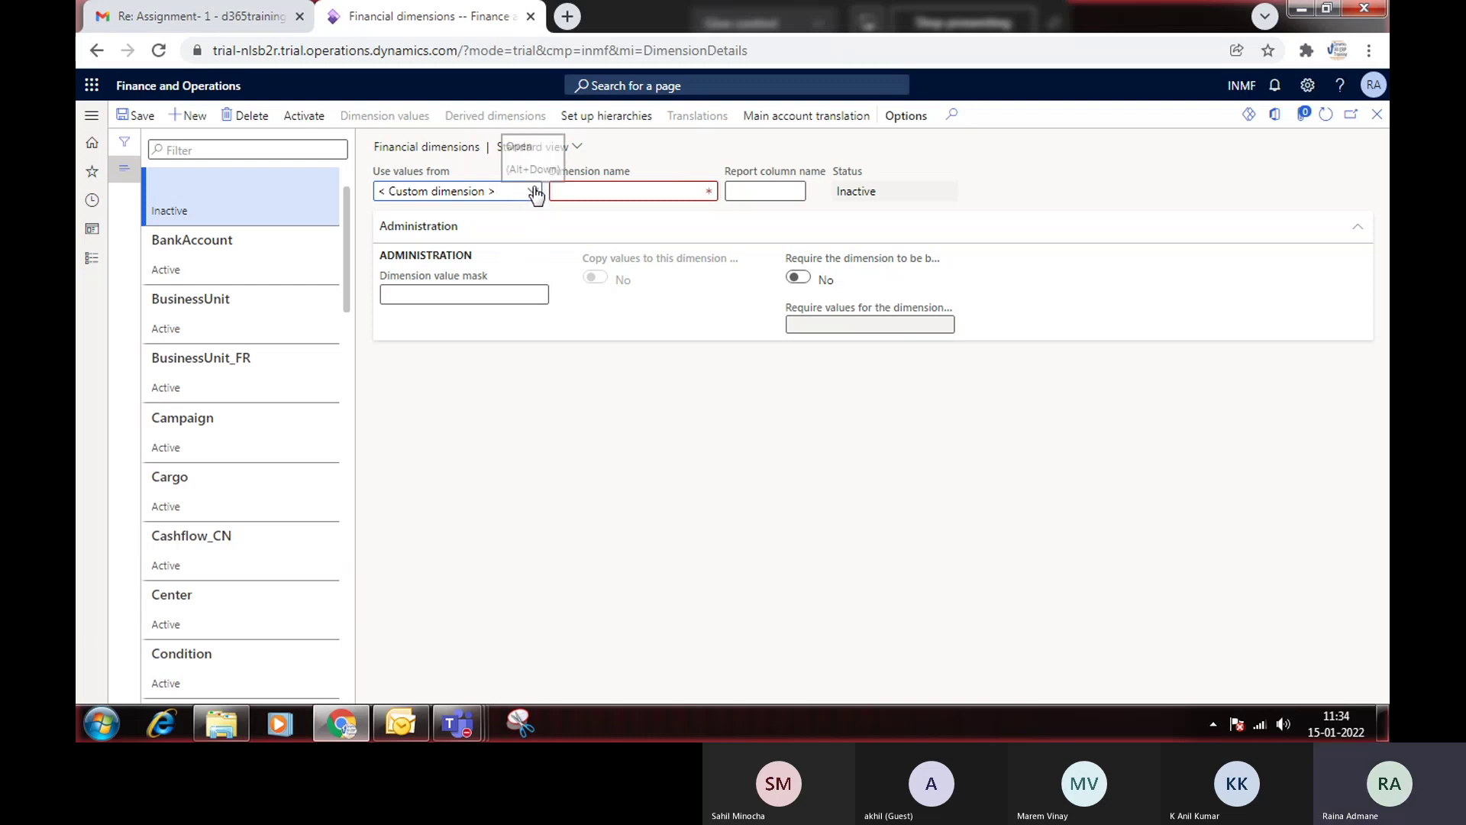
left_click(535, 193)
key("BackSpace")
key("BackSpace")
key("BackSpace")
key("BackSpace")
key("BackSpace")
key("BackSpace")
key("BackSpace")
key("BackSpace")
key("BackSpace")
key("BackSpace")
key("BackSpace")
key("BackSpace")
key("BackSpace")
key("BackSpace")
key("BackSpace")
key("BackSpace")
key("BackSpace")
key("BackSpace")
key("BackSpace")
key("BackSpace")
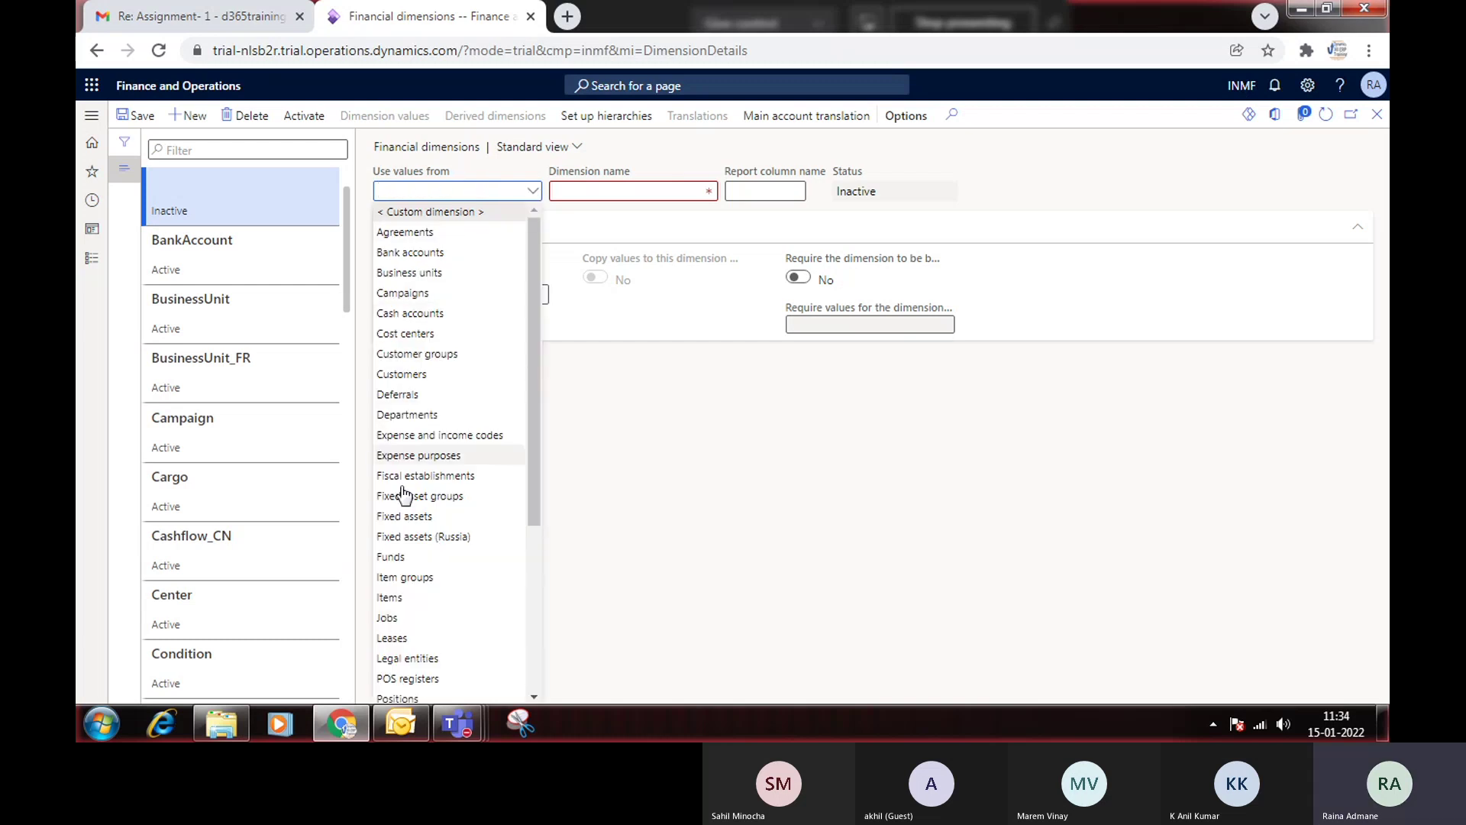
left_click_drag(537, 277, 515, 523)
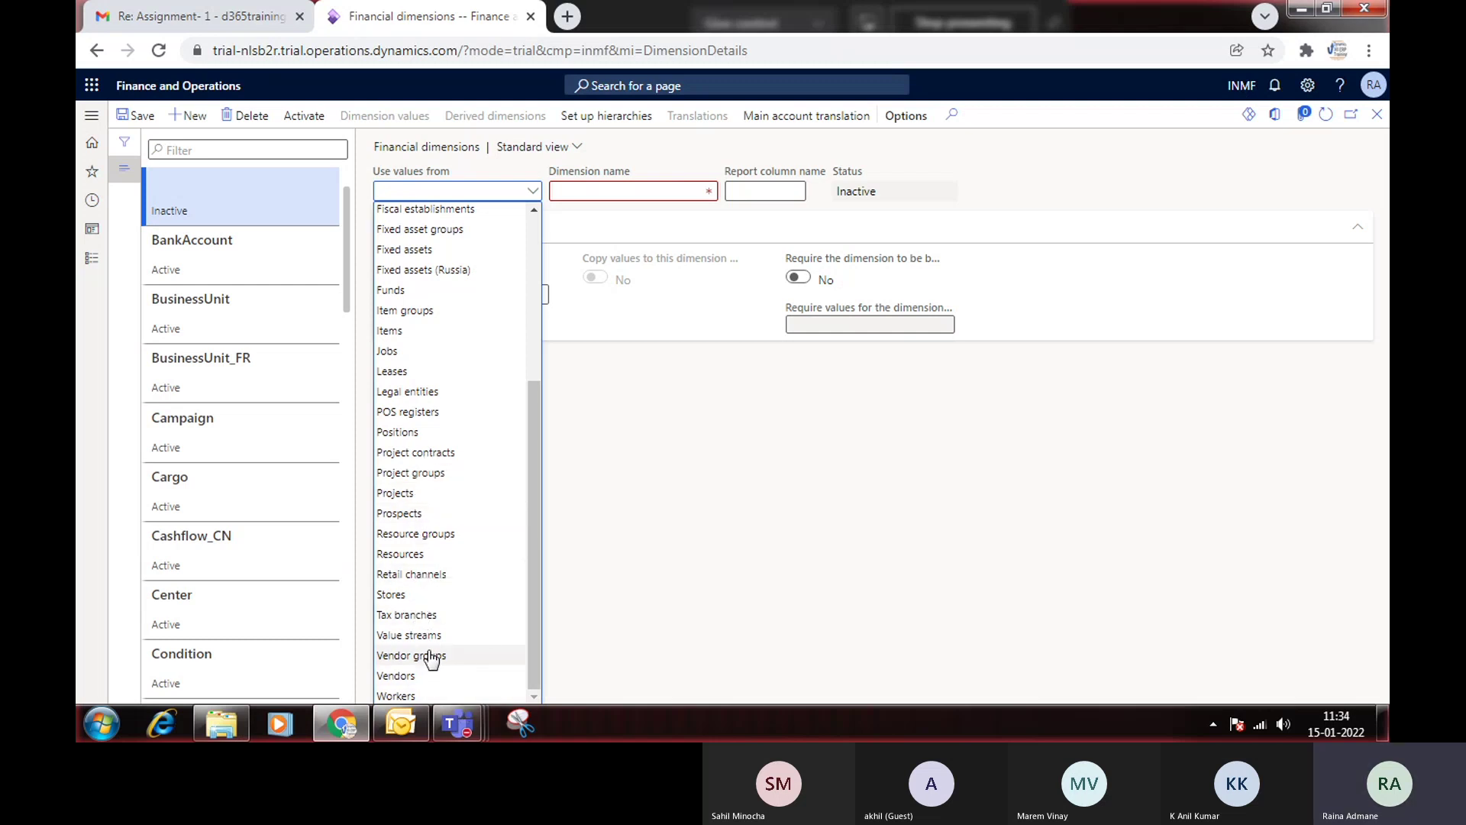
scroll(451, 567, "up", 5)
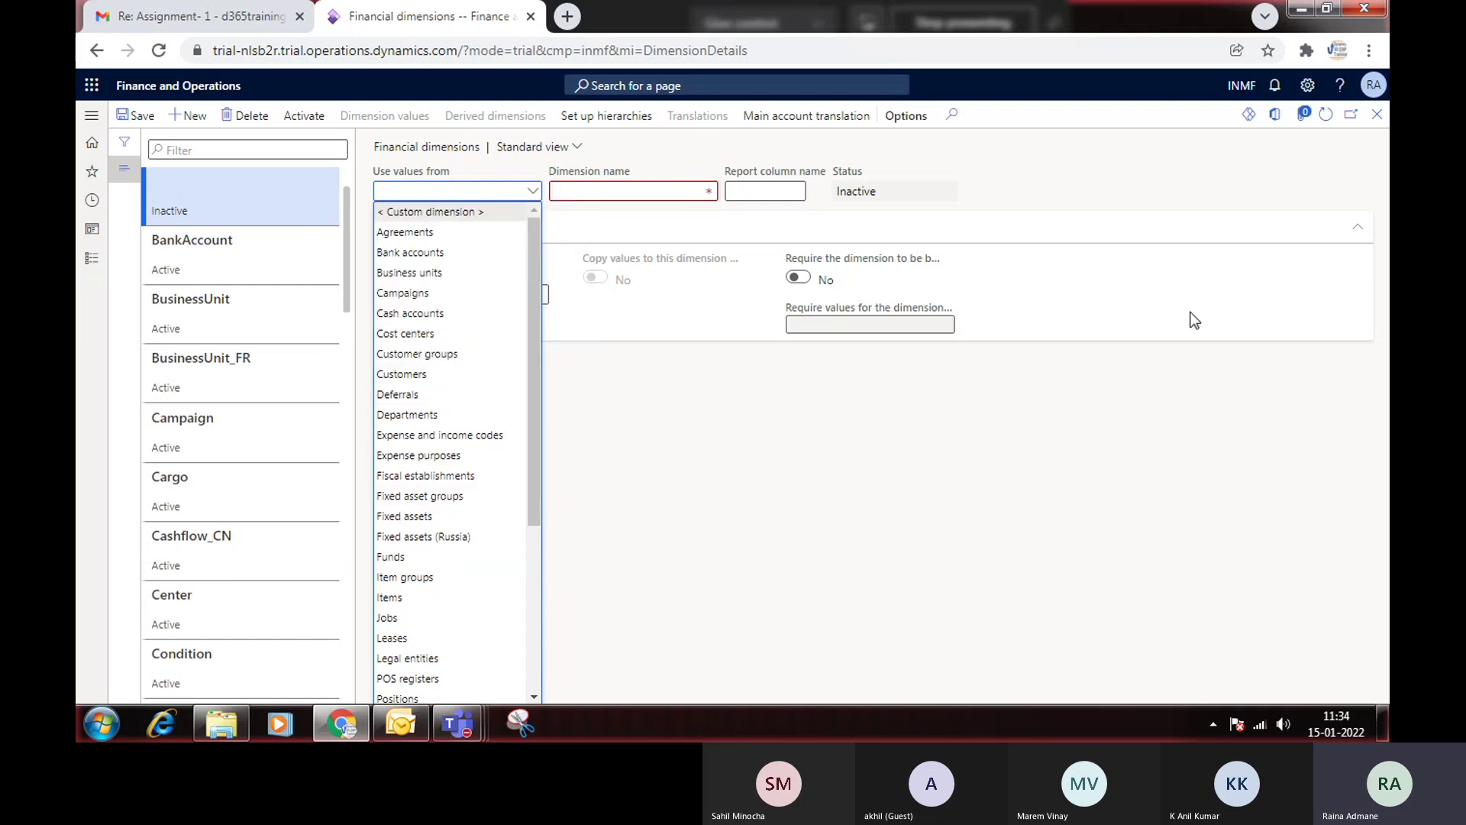
left_click(413, 218)
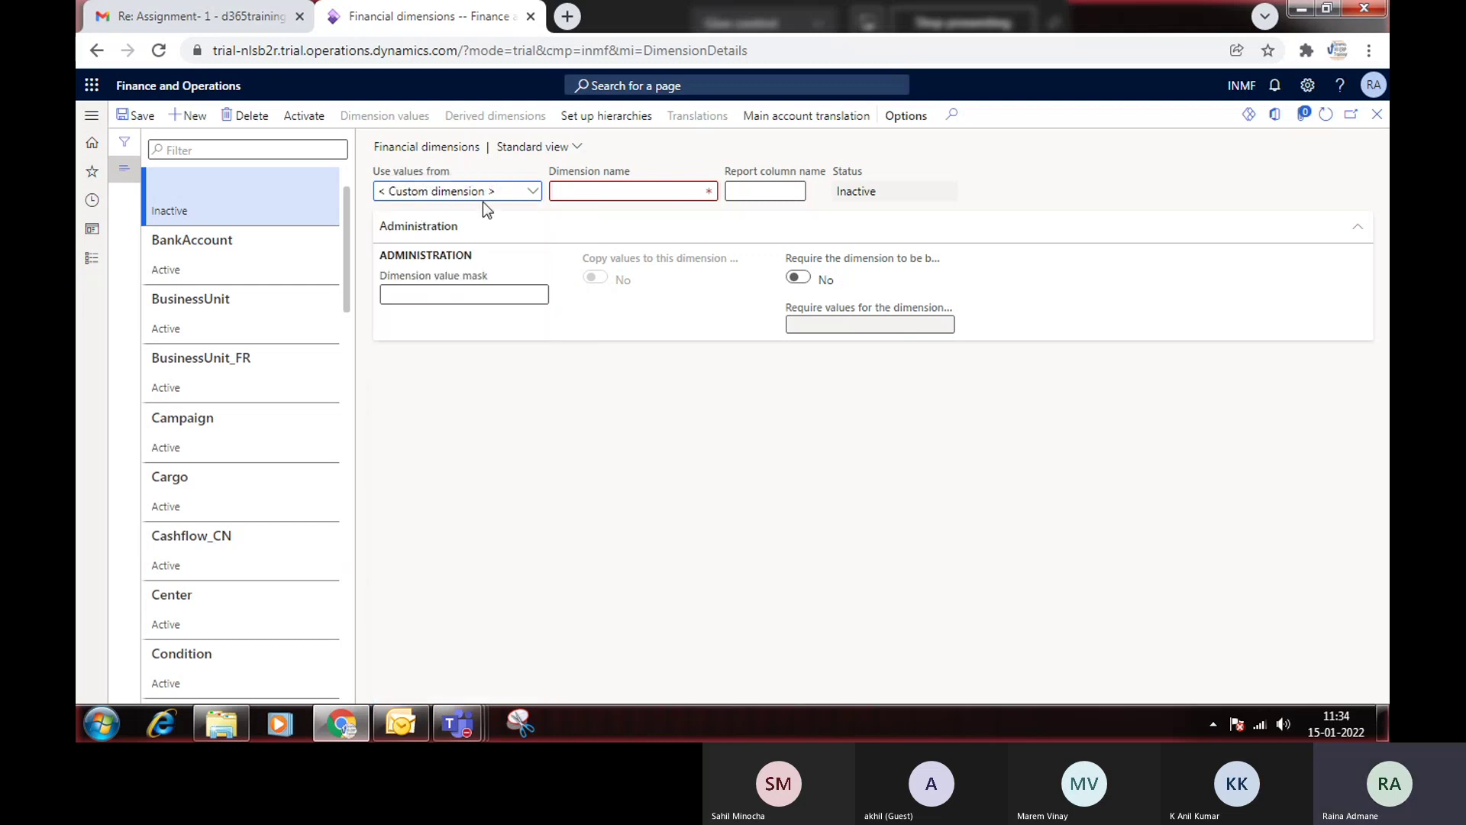
- Name the dimension Location with report column name Loc and save, getting a name-exists warning
left_click(627, 191)
type("Location")
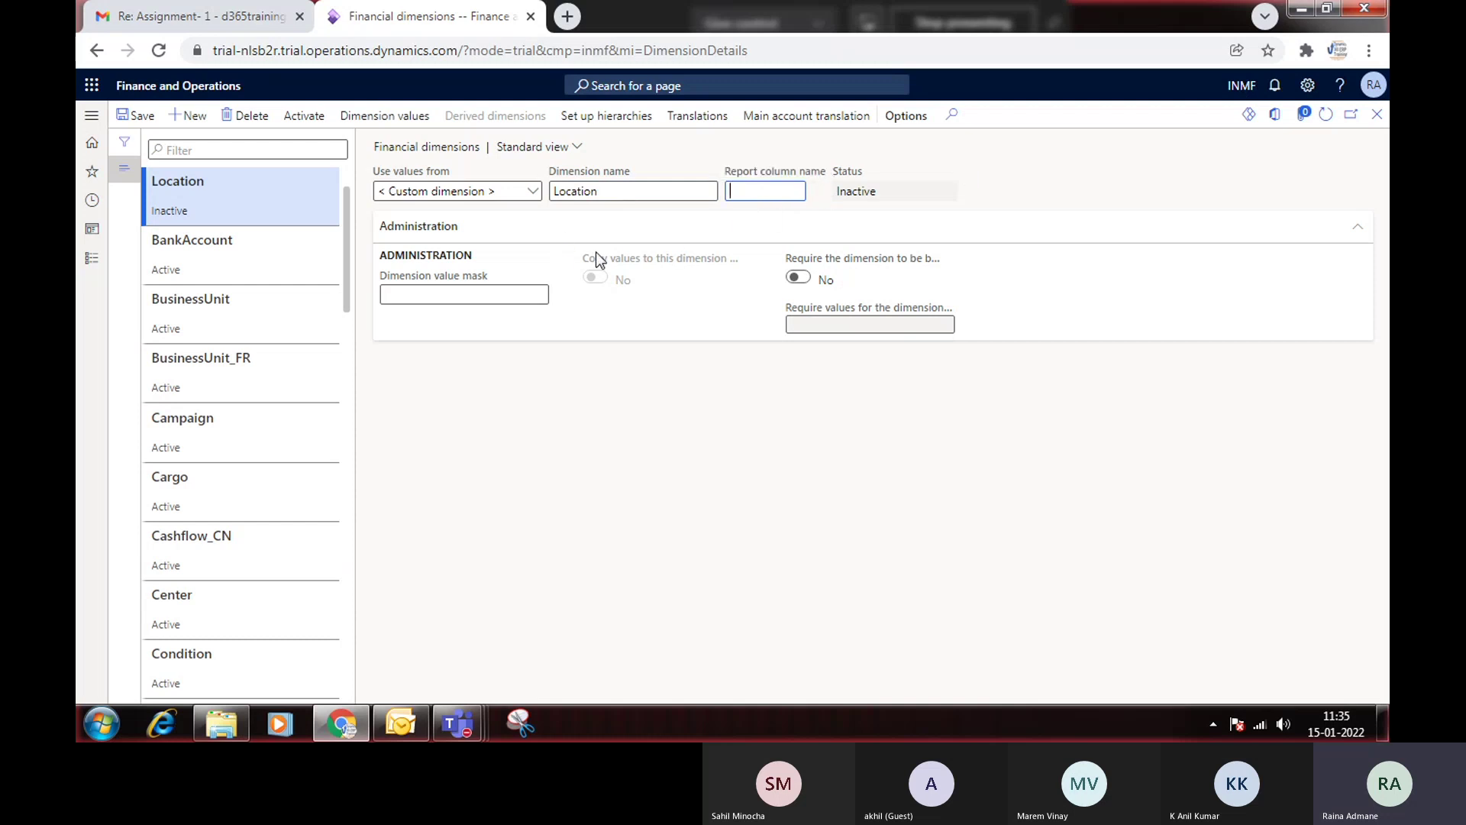
type("Lov")
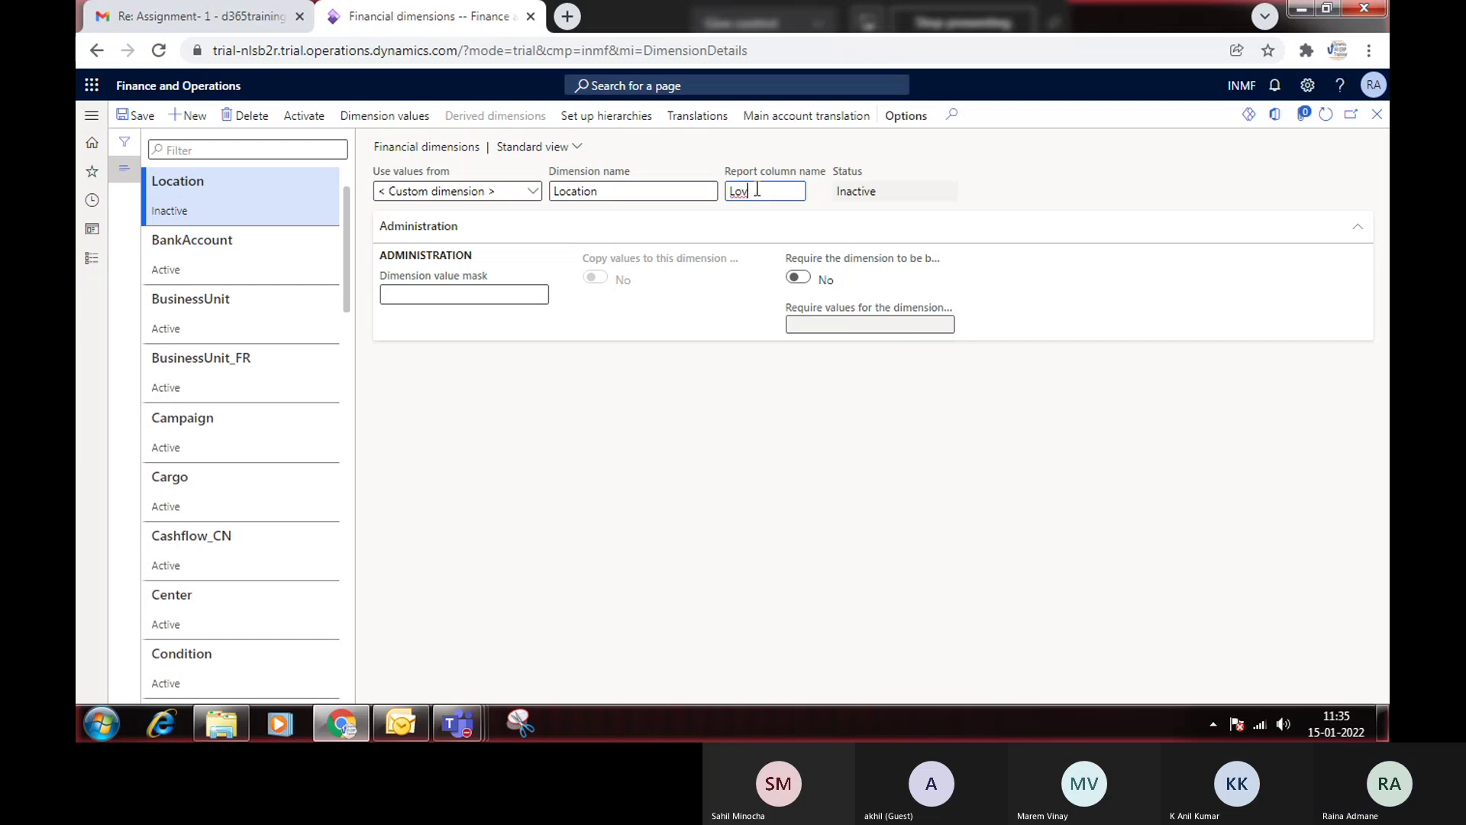
key("BackSpace")
type("c")
key("Tab")
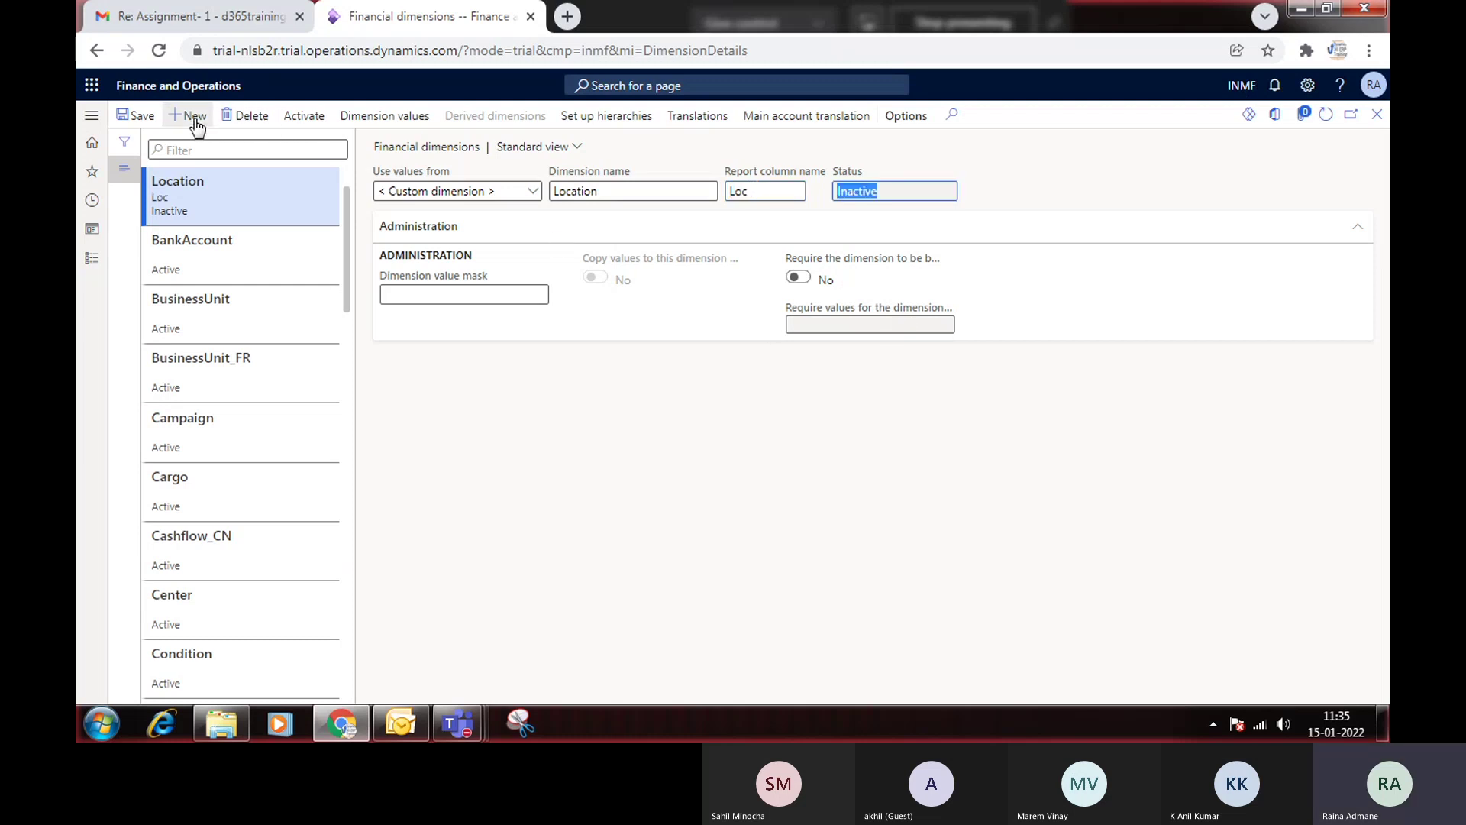
left_click(136, 115)
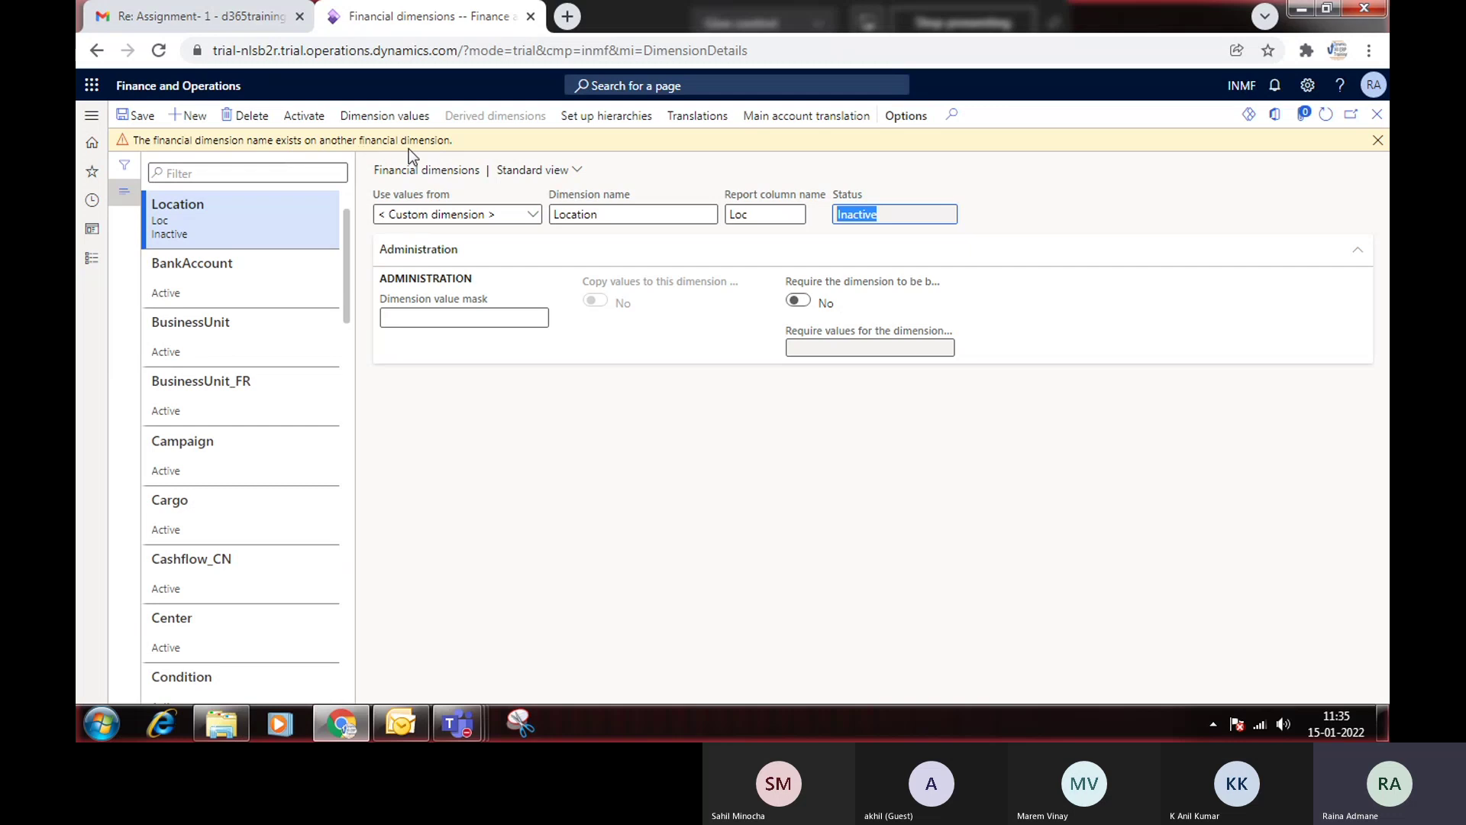
- Rename the dimension to Location1, save it, and close the maintenance-mode activation notice
left_click(623, 215)
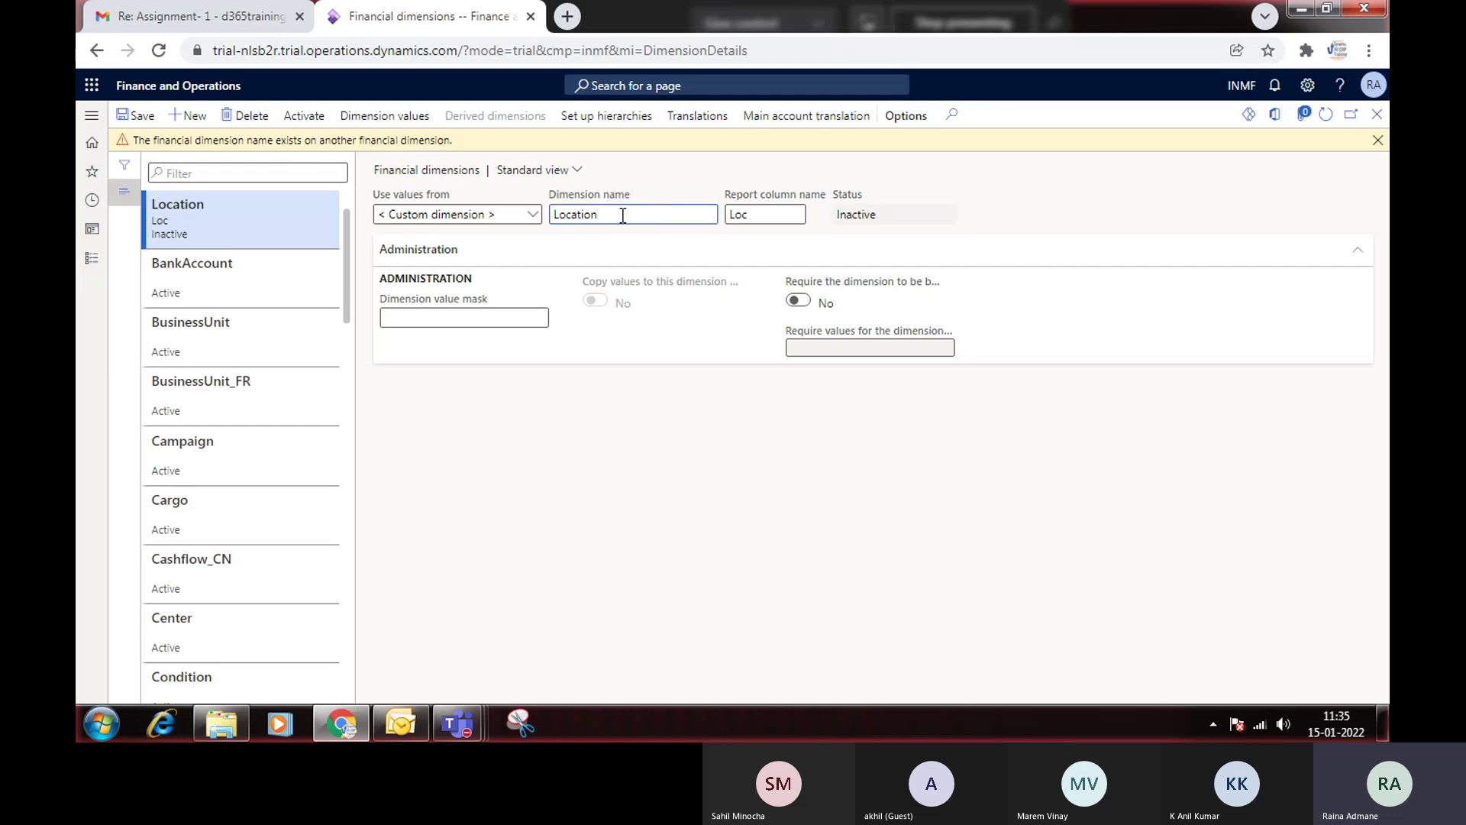
type("1")
left_click(136, 115)
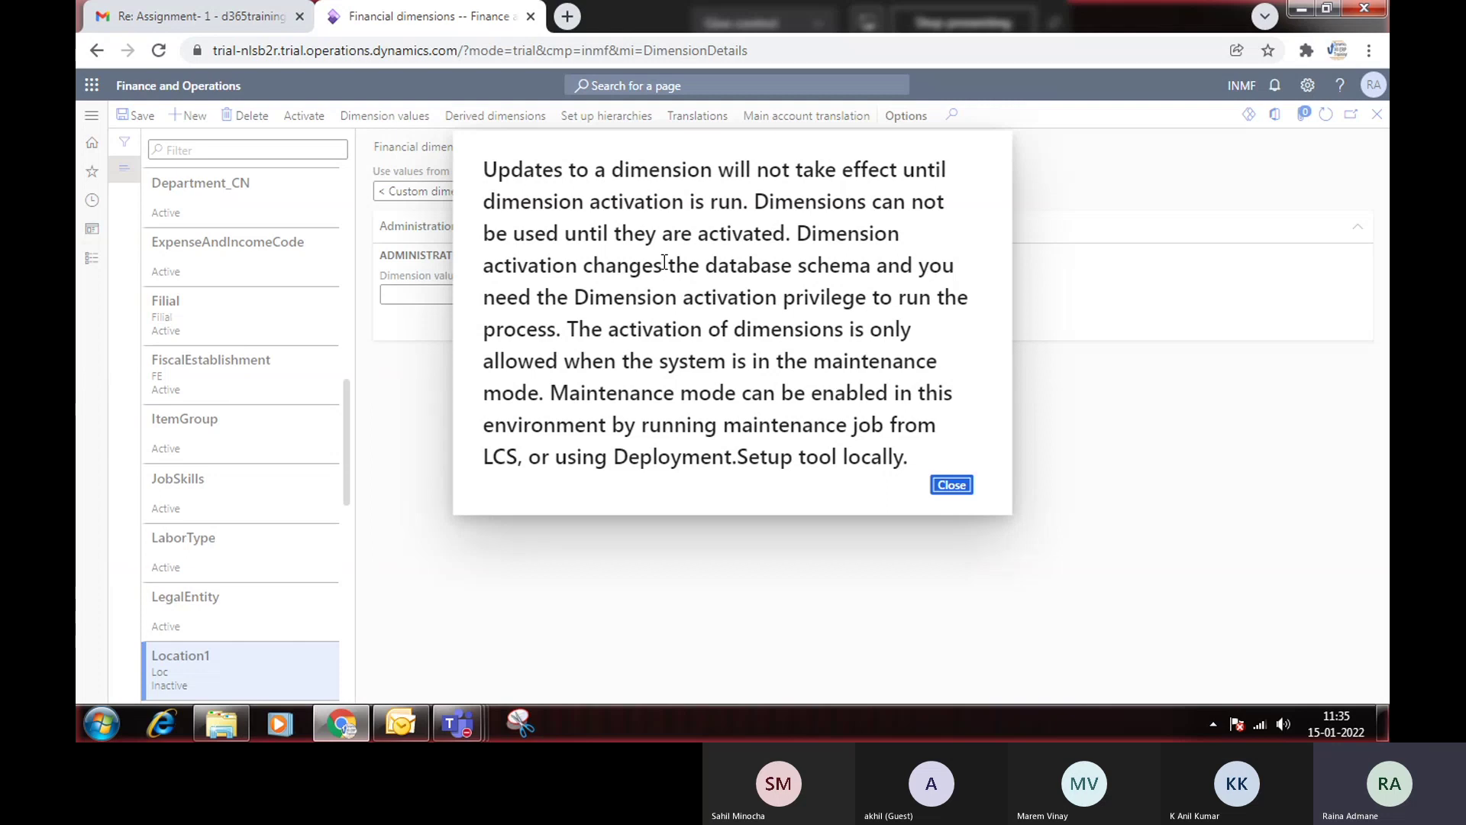
left_click_drag(811, 362, 734, 397)
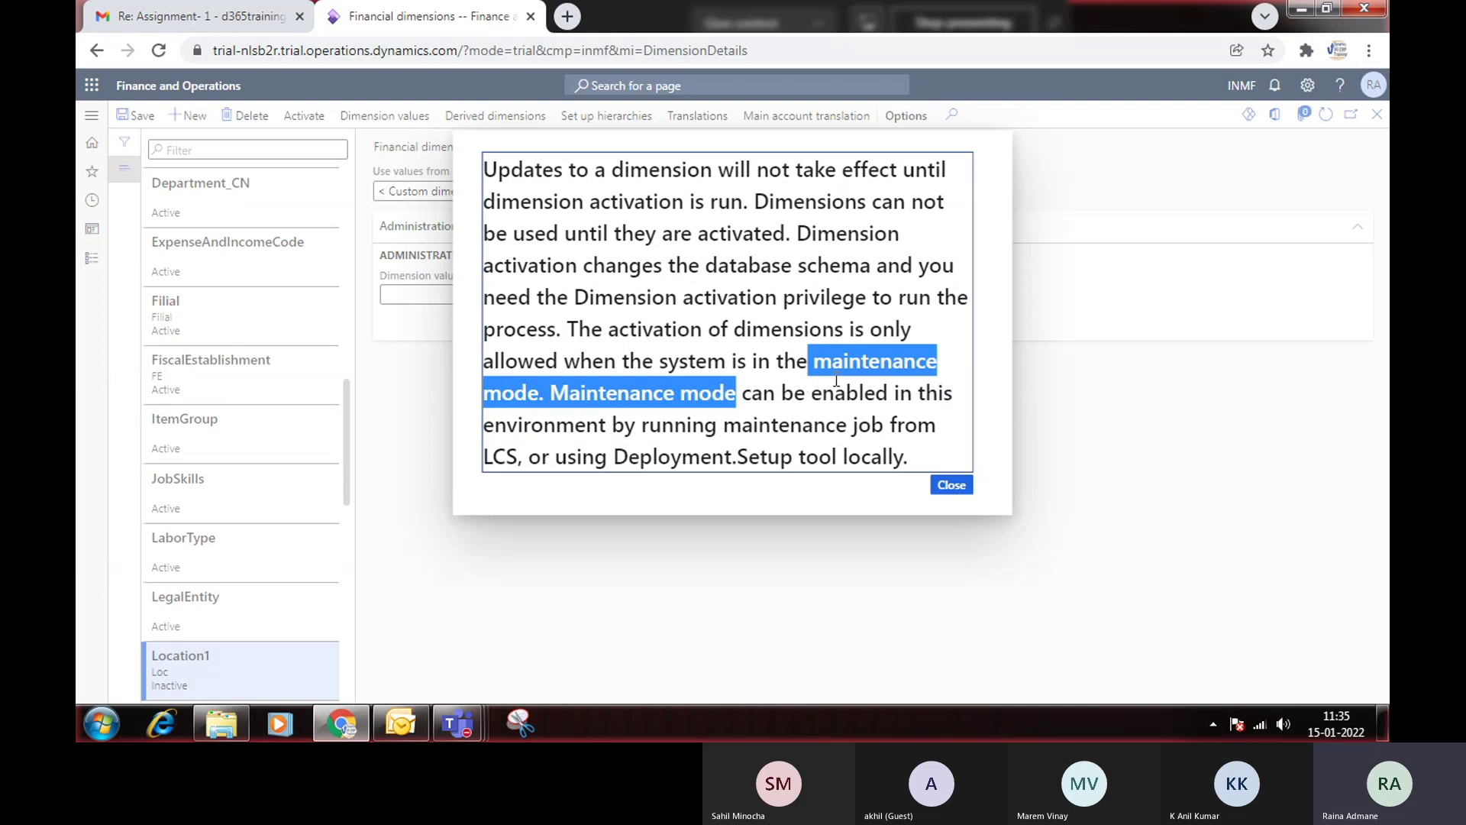
left_click(951, 486)
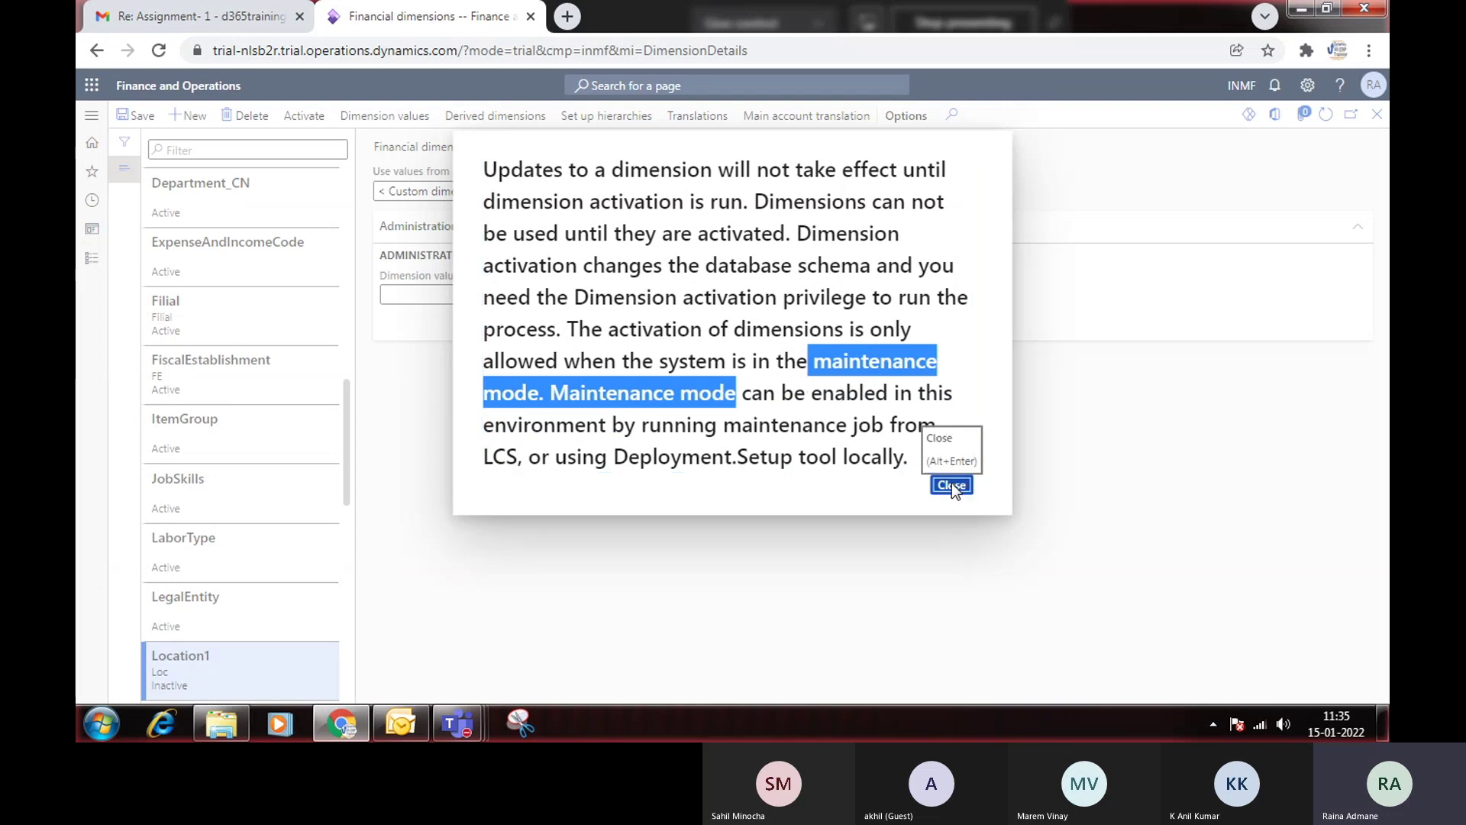
left_click(951, 484)
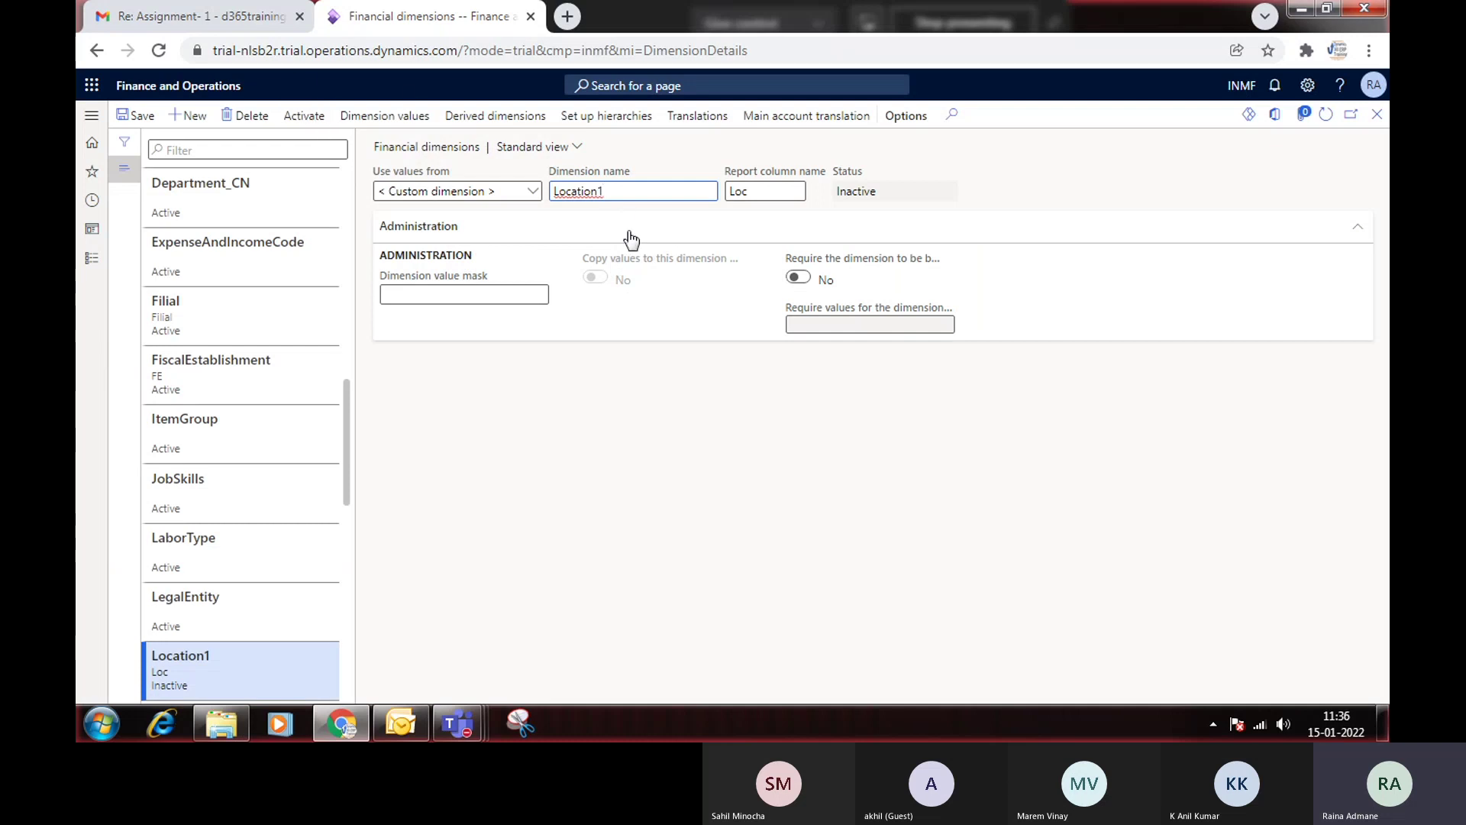
left_click(848, 189)
- Attempt to activate Location1, which stays Inactive because activation requires maintenance mode
double_click(848, 189)
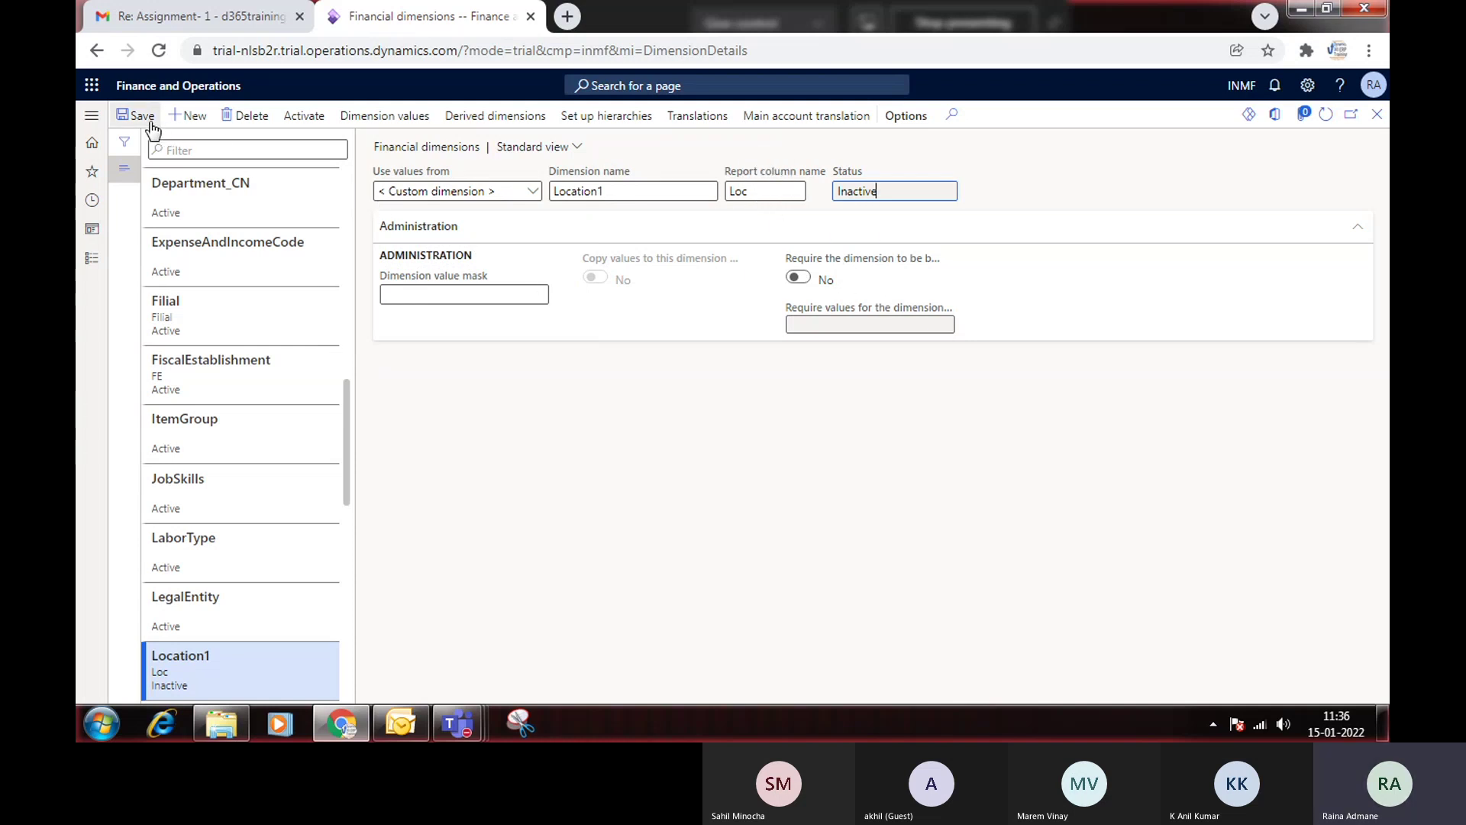
left_click(304, 119)
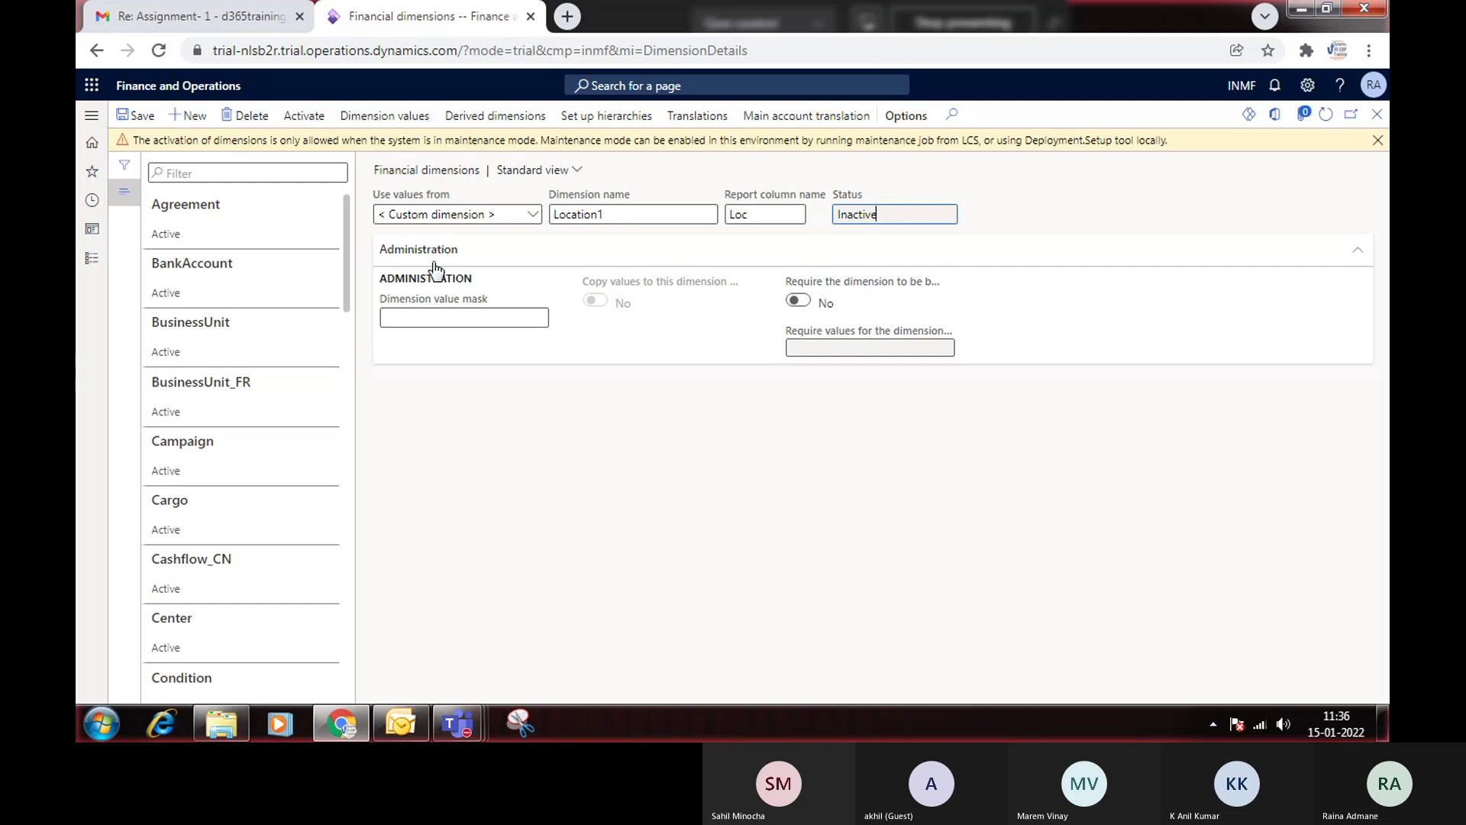
- Review the BusinessUnit dimension values (001 Home, 002 Auto, and others), then close them
left_click(200, 316)
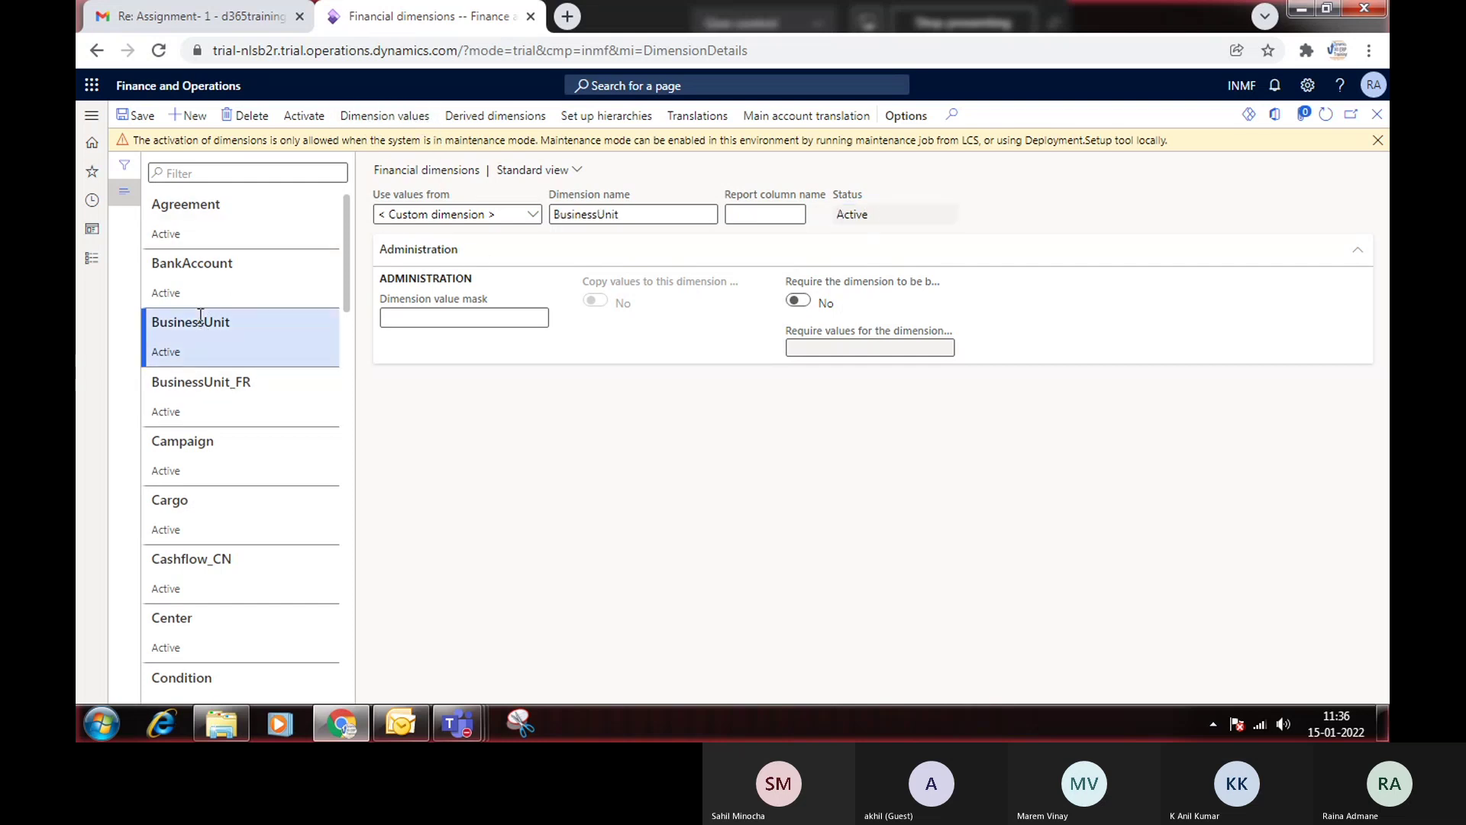
left_click(1378, 140)
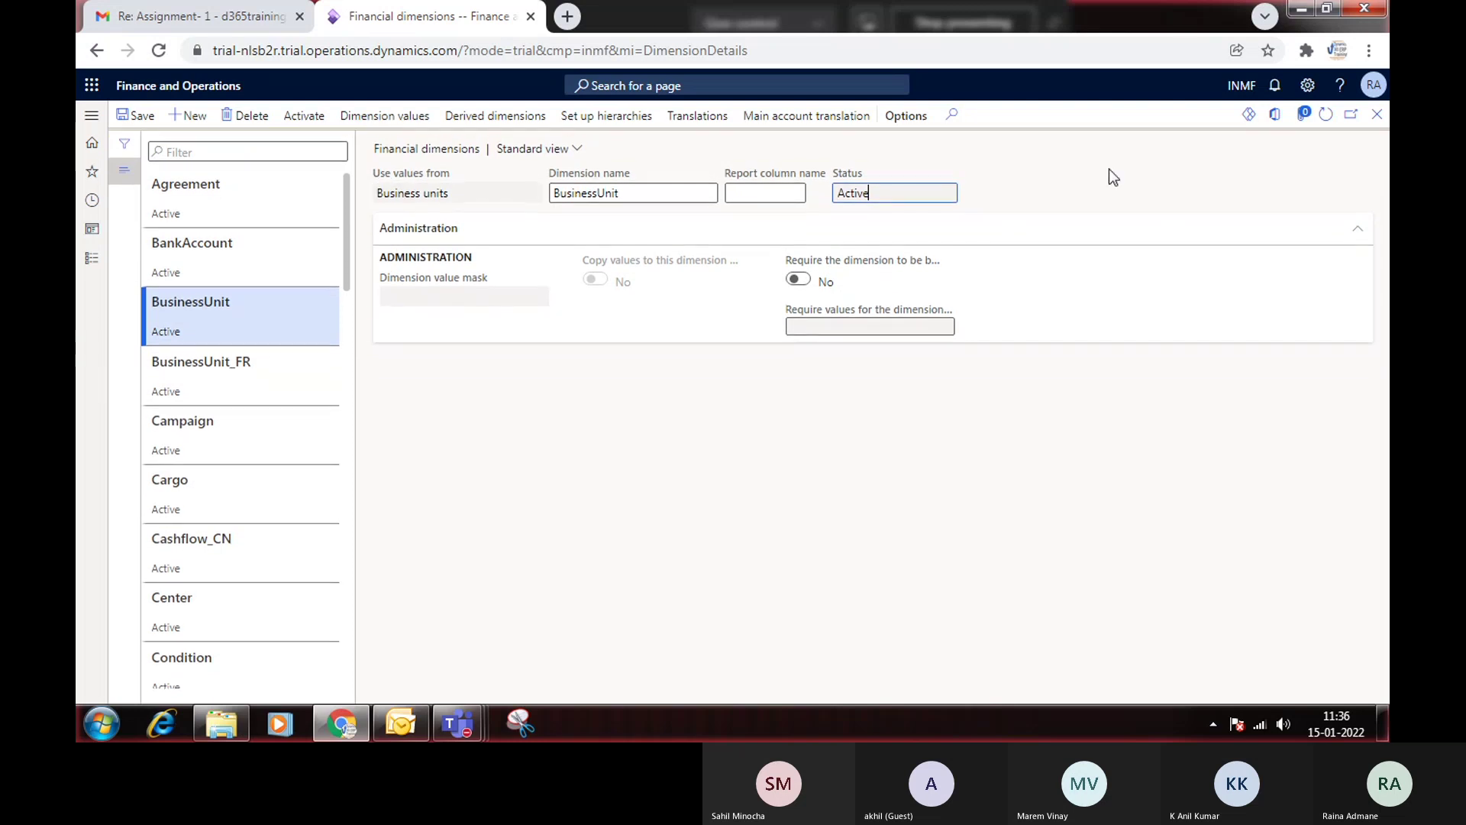
left_click(377, 116)
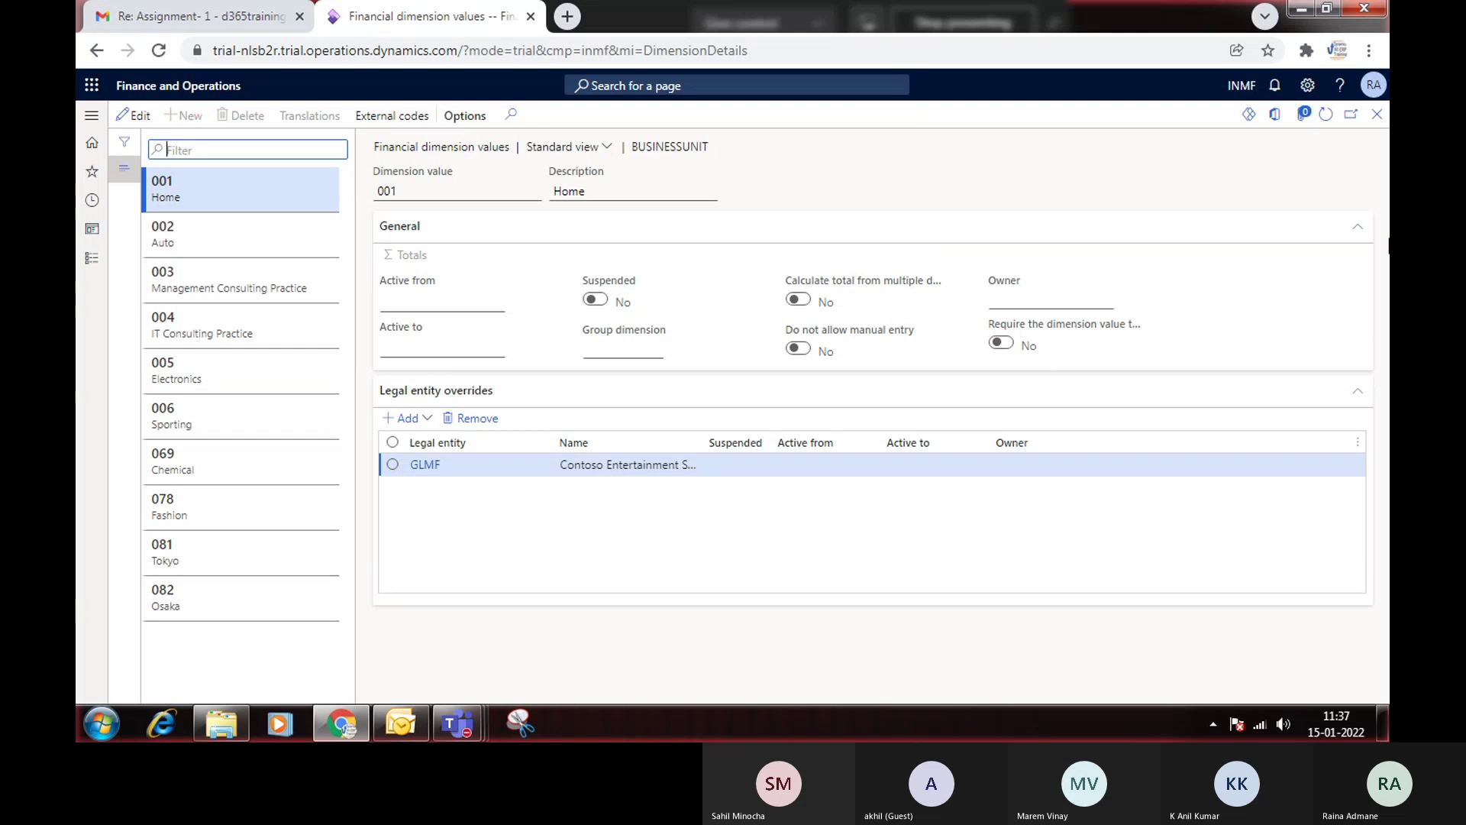
left_click(1375, 116)
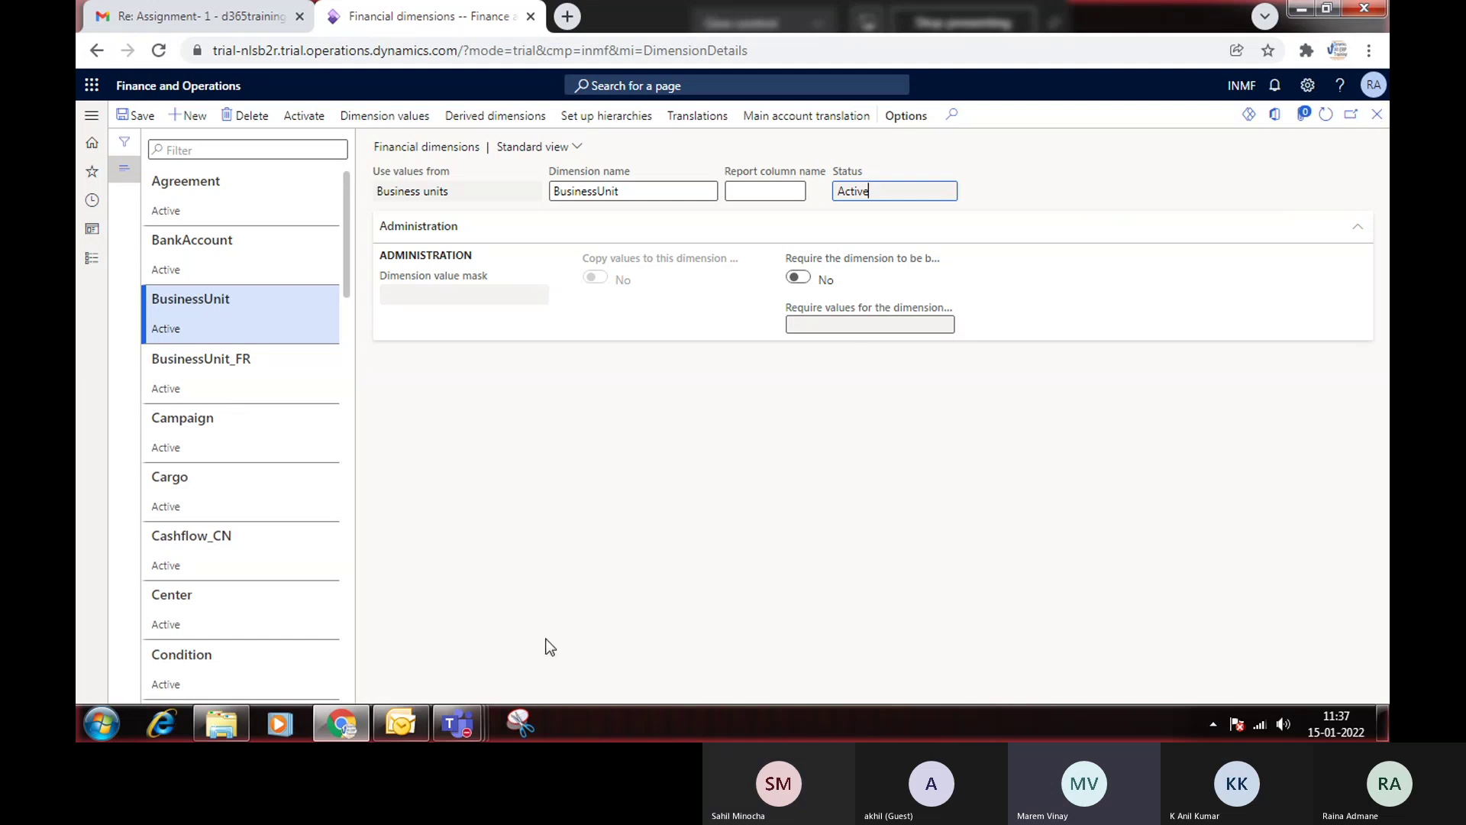
left_click(457, 723)
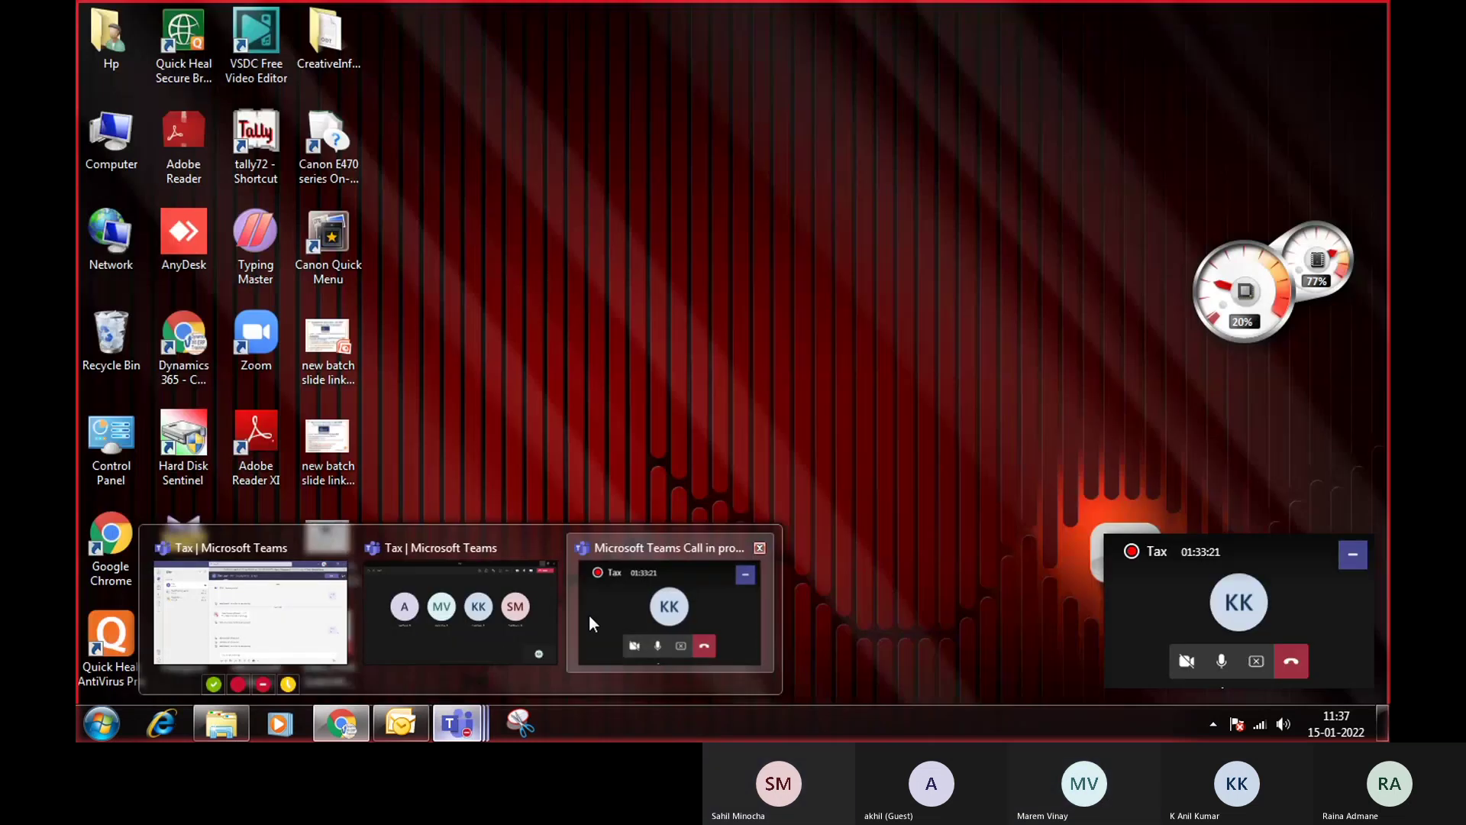
- Switch to the Teams call and stop sharing the screen
left_click(589, 614)
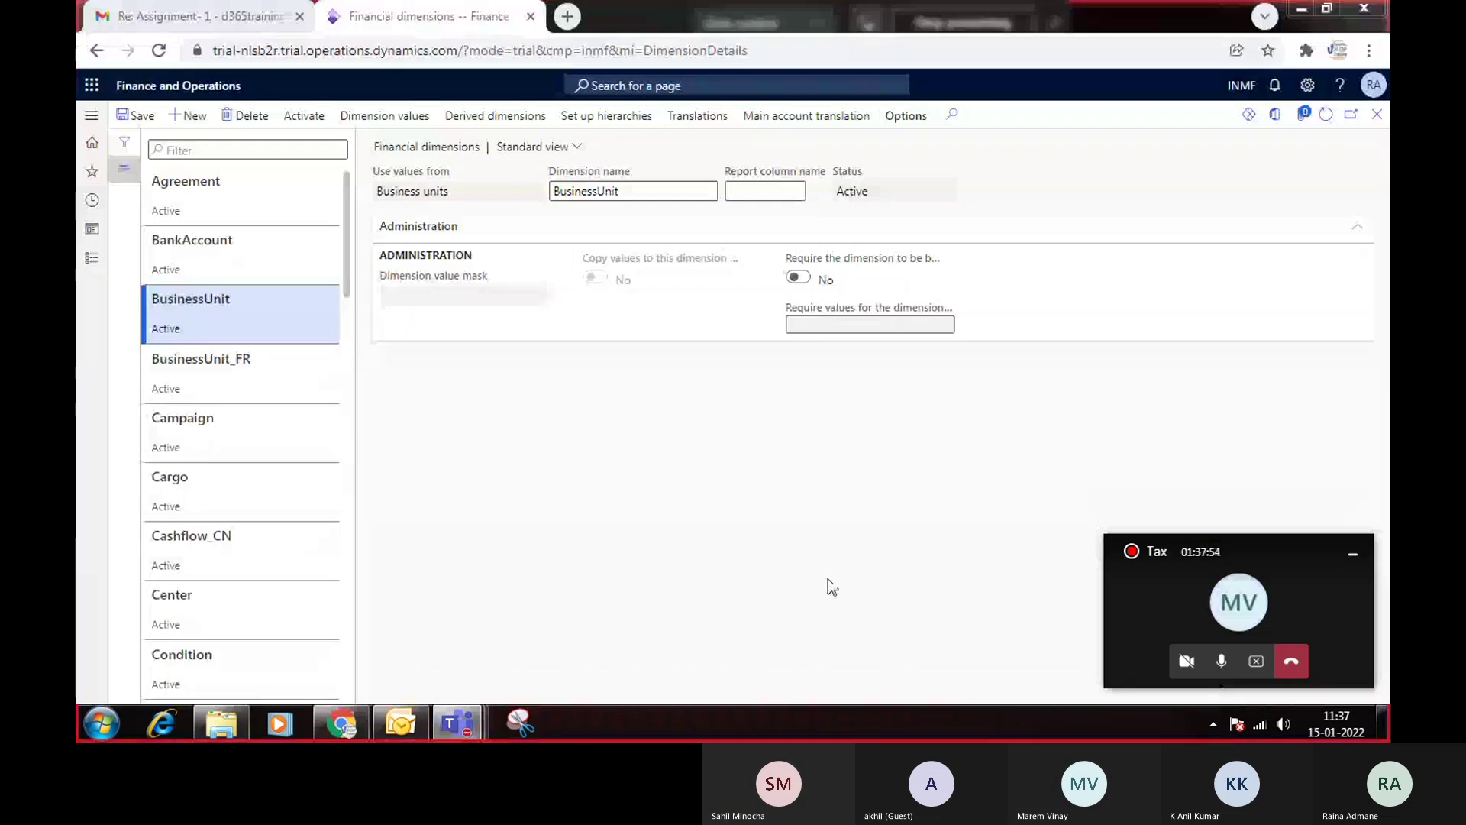
left_click(1257, 662)
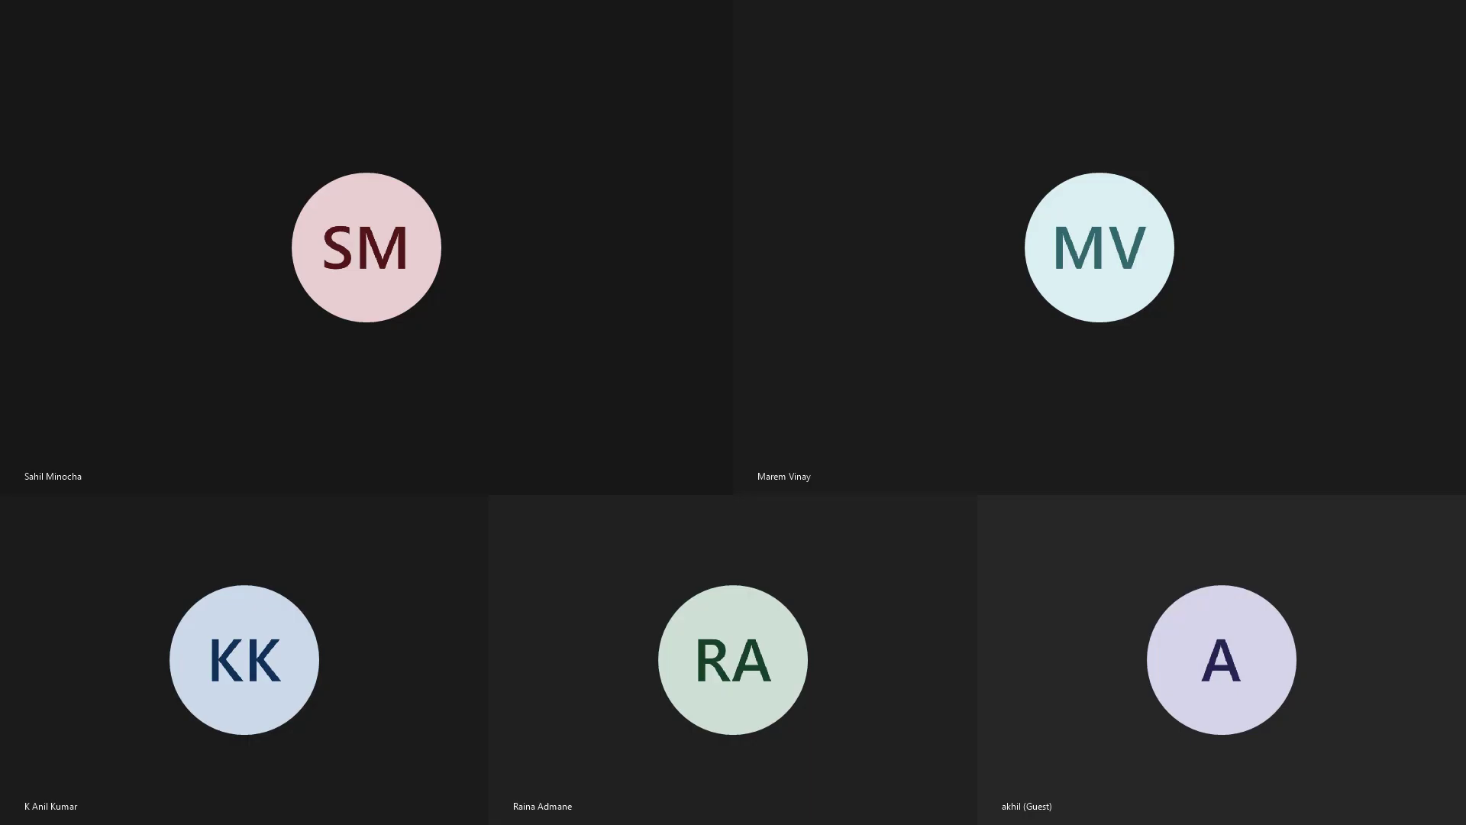